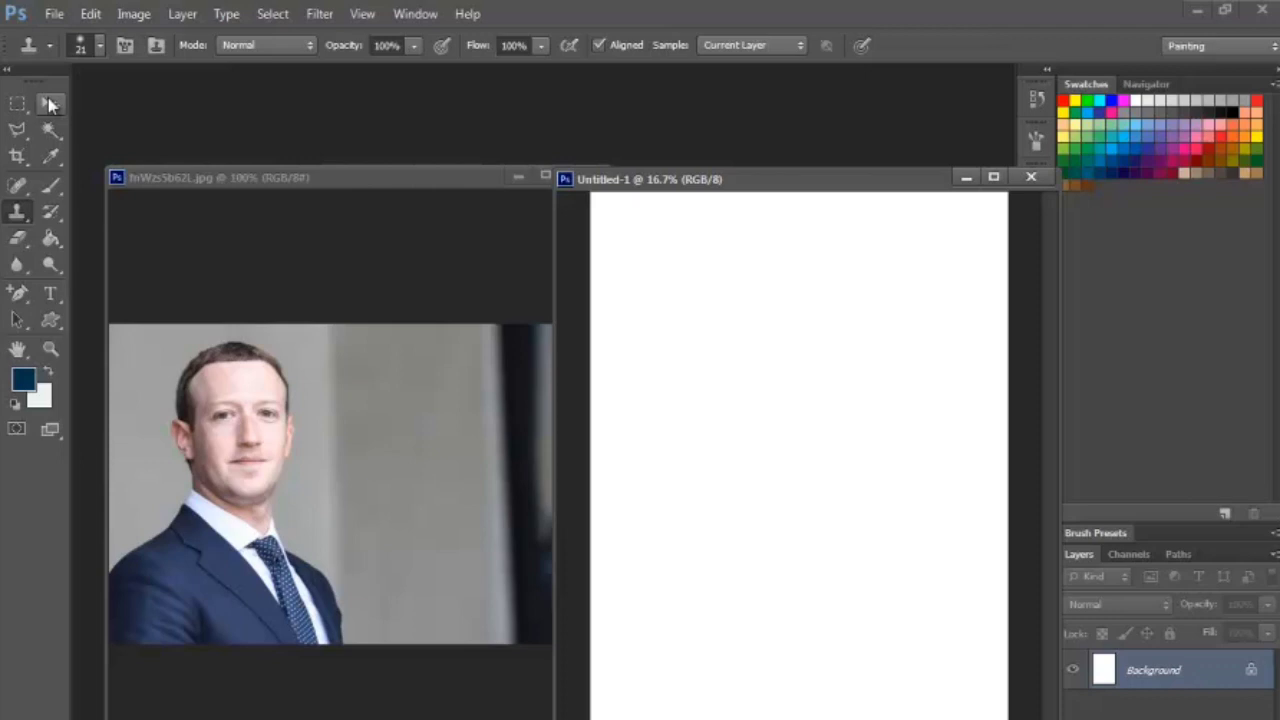
# - Copy the whole portrait photo into the blank Untitled-1 document with the Move tool and undo the placement
pyautogui.click(50, 104)
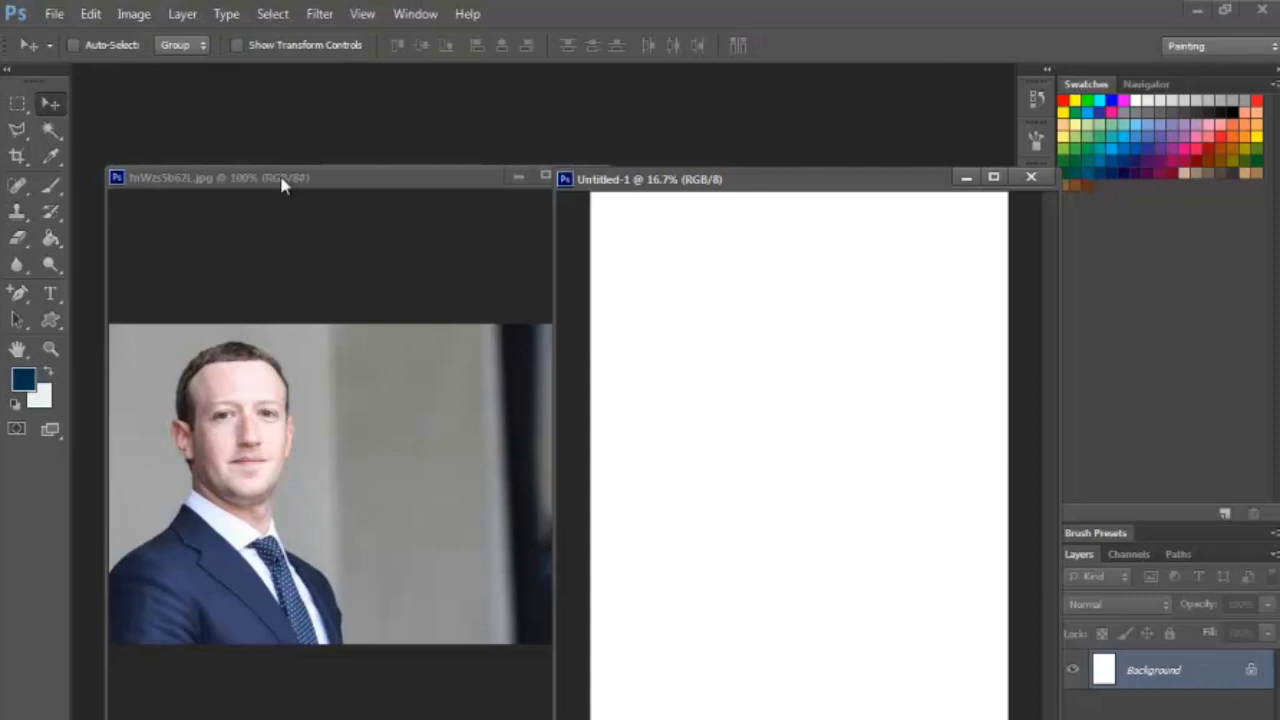
pyautogui.moveTo(282, 183); pyautogui.dragTo(252, 165)
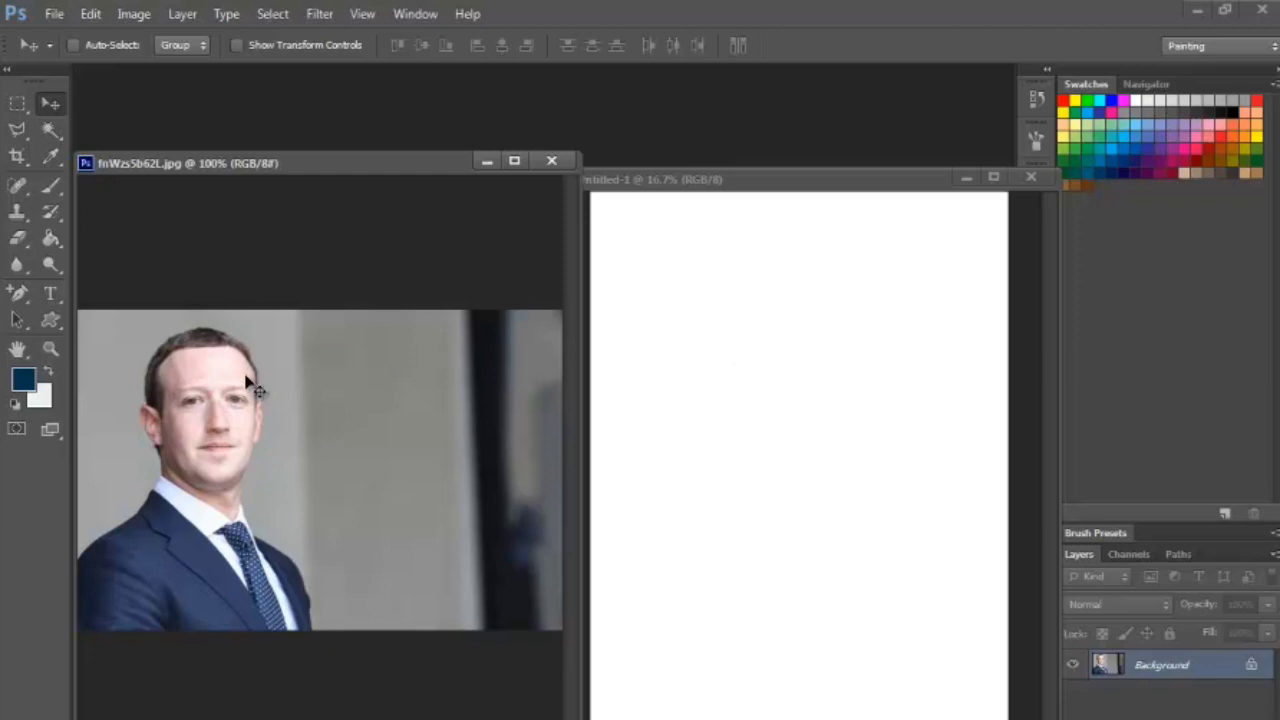
pyautogui.moveTo(251, 378); pyautogui.dragTo(743, 309)
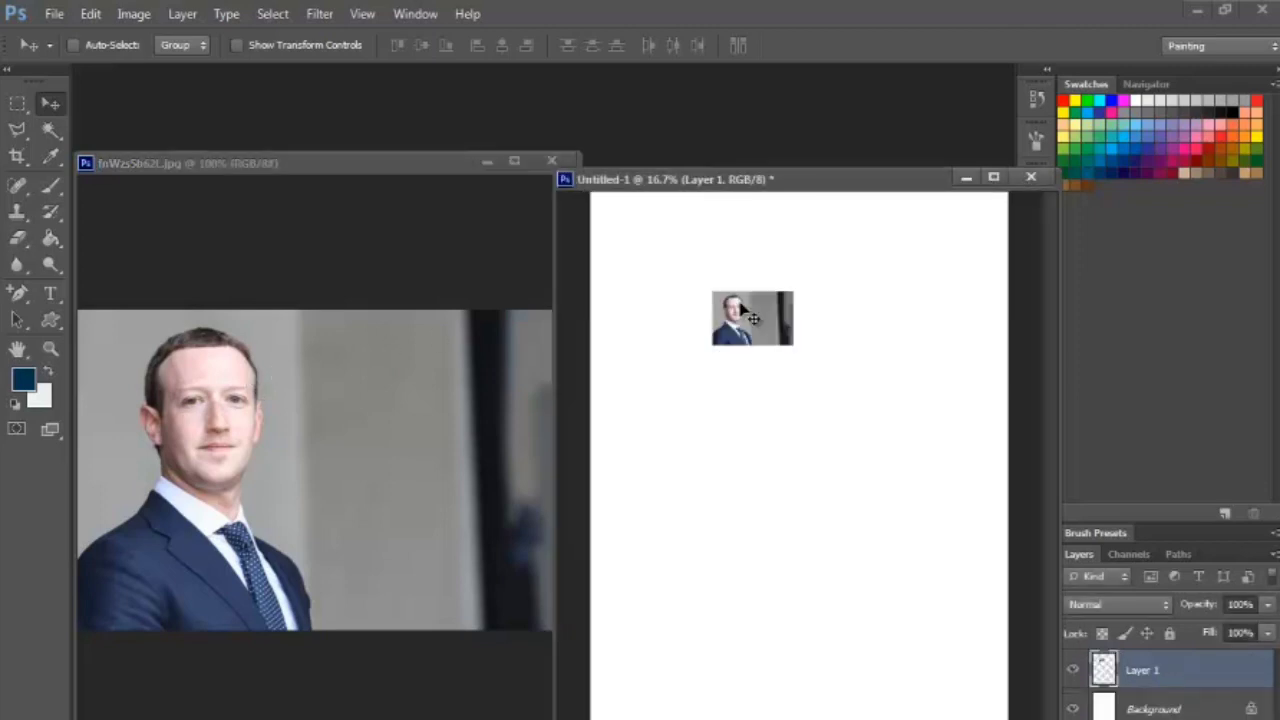
pyautogui.hotkey('ctrl', 'z')
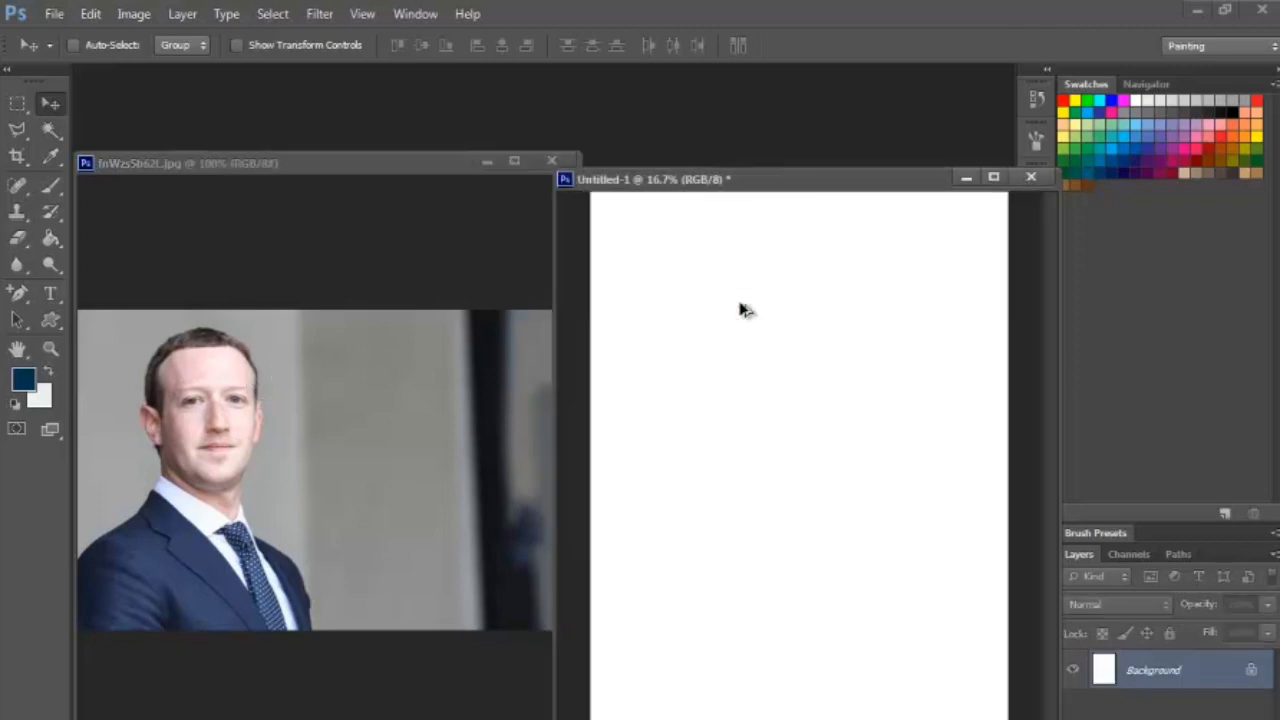
# - Copy the portrait photo into the upper part of Untitled-1 again and duplicate it side by side in a row
pyautogui.click(197, 168)
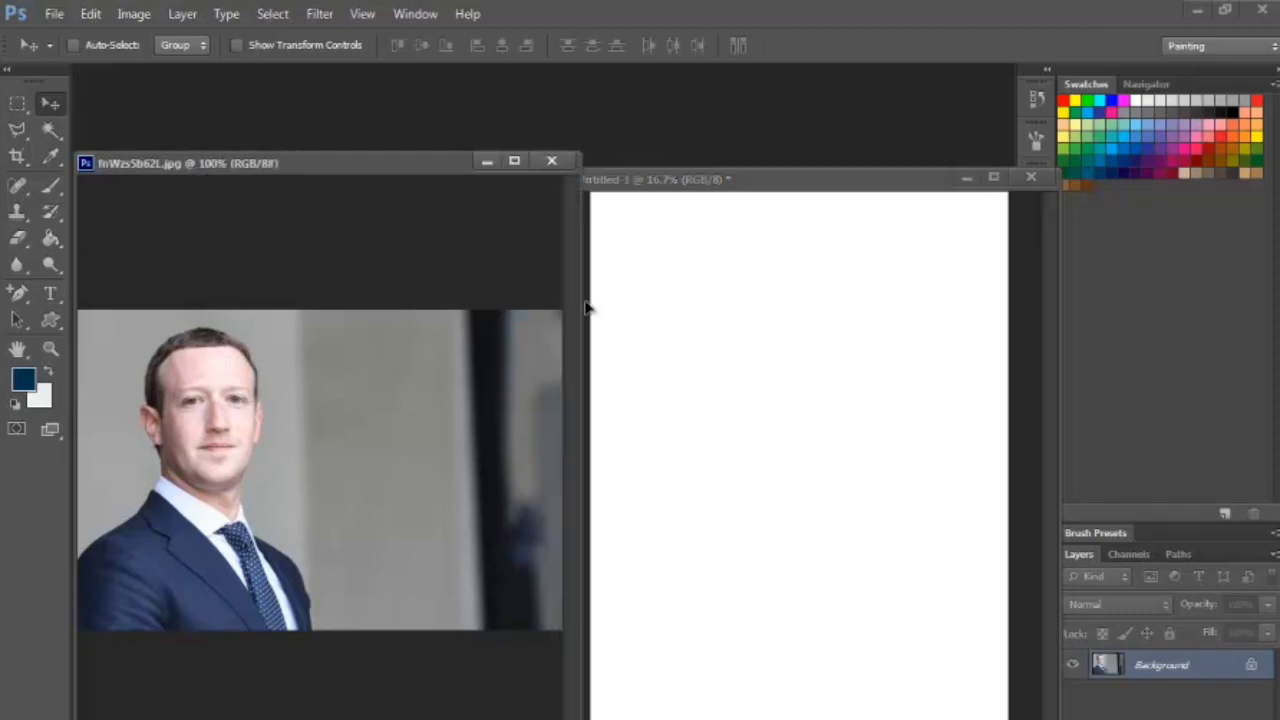
pyautogui.moveTo(586, 308); pyautogui.dragTo(676, 292)
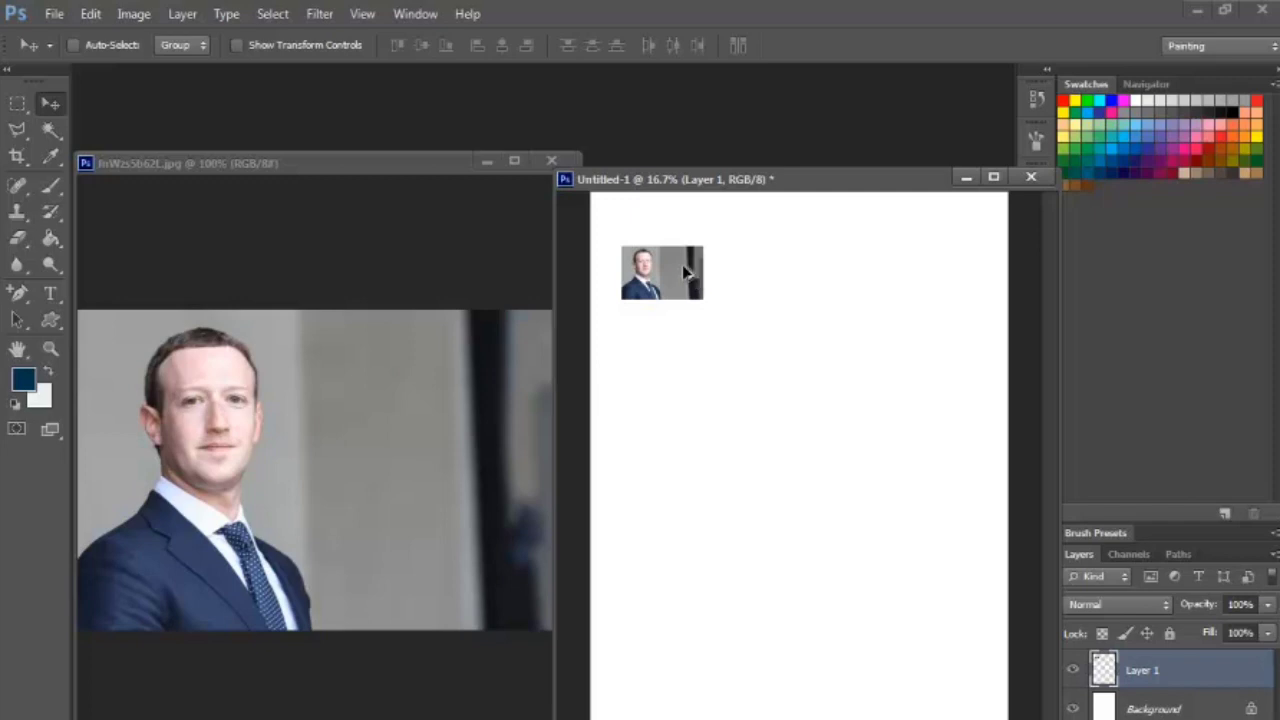
pyautogui.moveTo(685, 270); pyautogui.dragTo(775, 270)
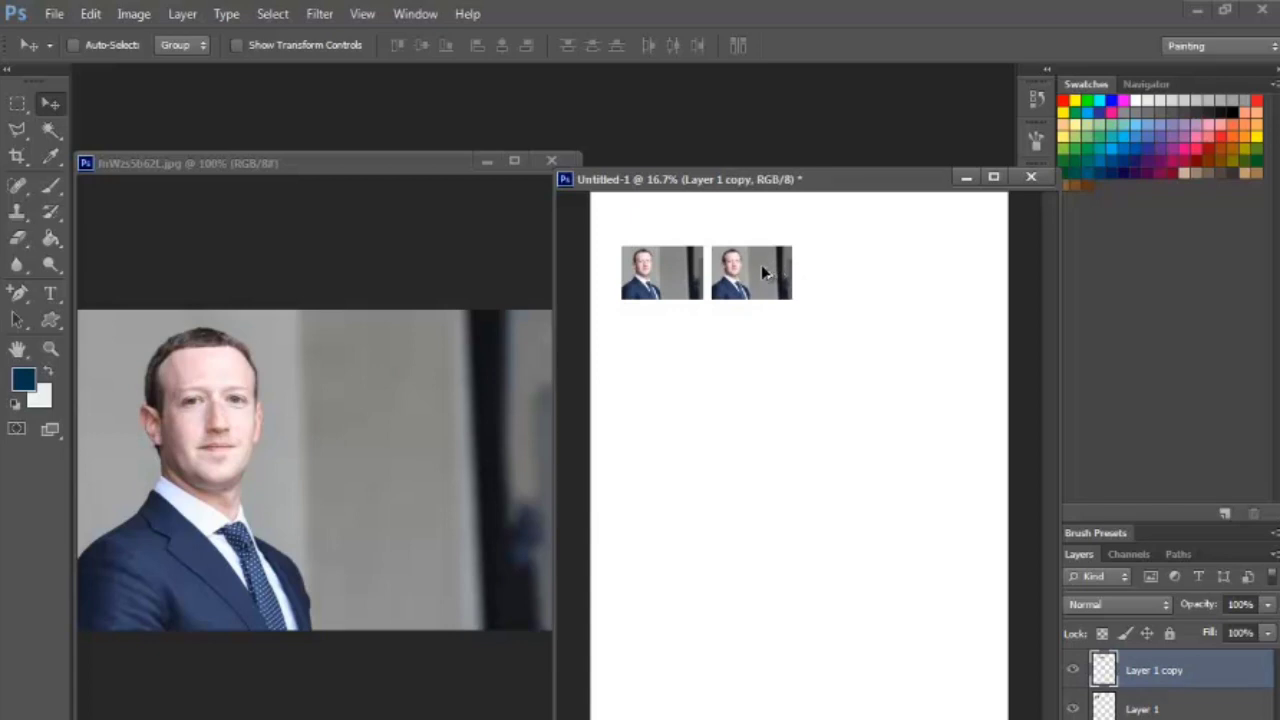
pyautogui.moveTo(728, 272); pyautogui.dragTo(817, 274)
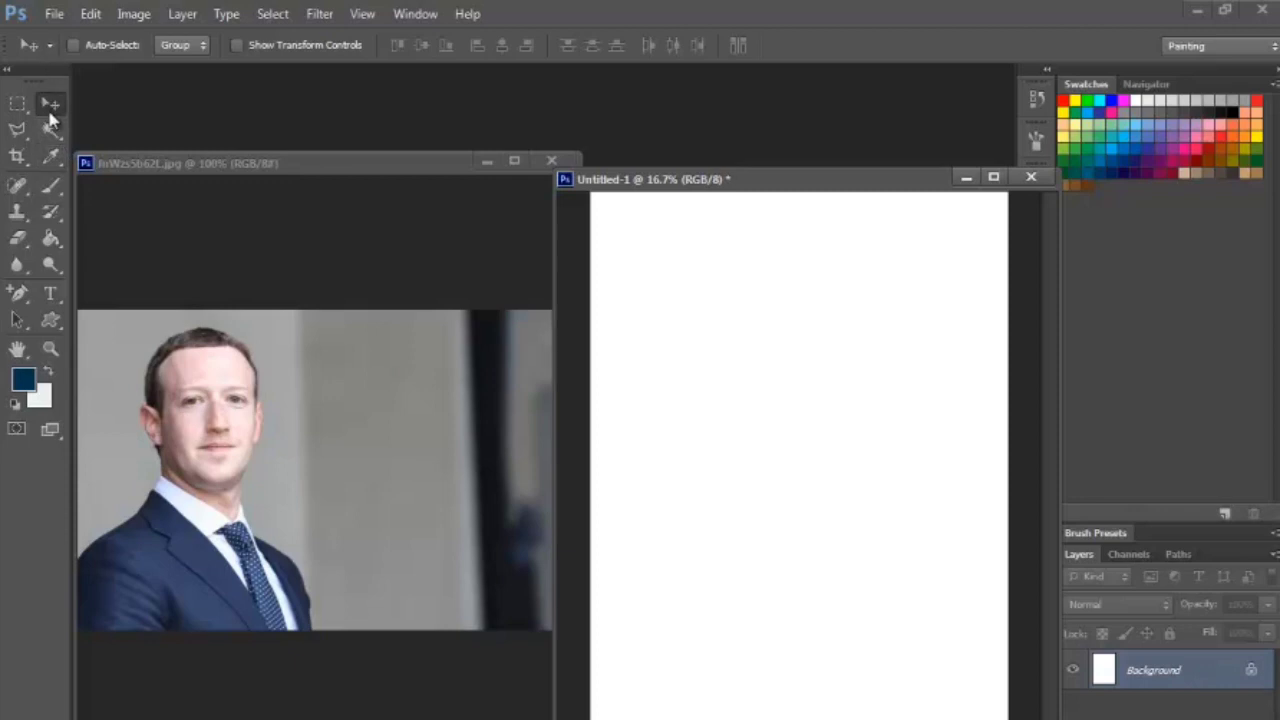
pyautogui.click(17, 104)
pyautogui.click(42, 138)
pyautogui.click(17, 106)
pyautogui.click(17, 130)
pyautogui.click(44, 136)
pyautogui.click(17, 106)
pyautogui.click(17, 131)
pyautogui.click(50, 130)
pyautogui.click(15, 104)
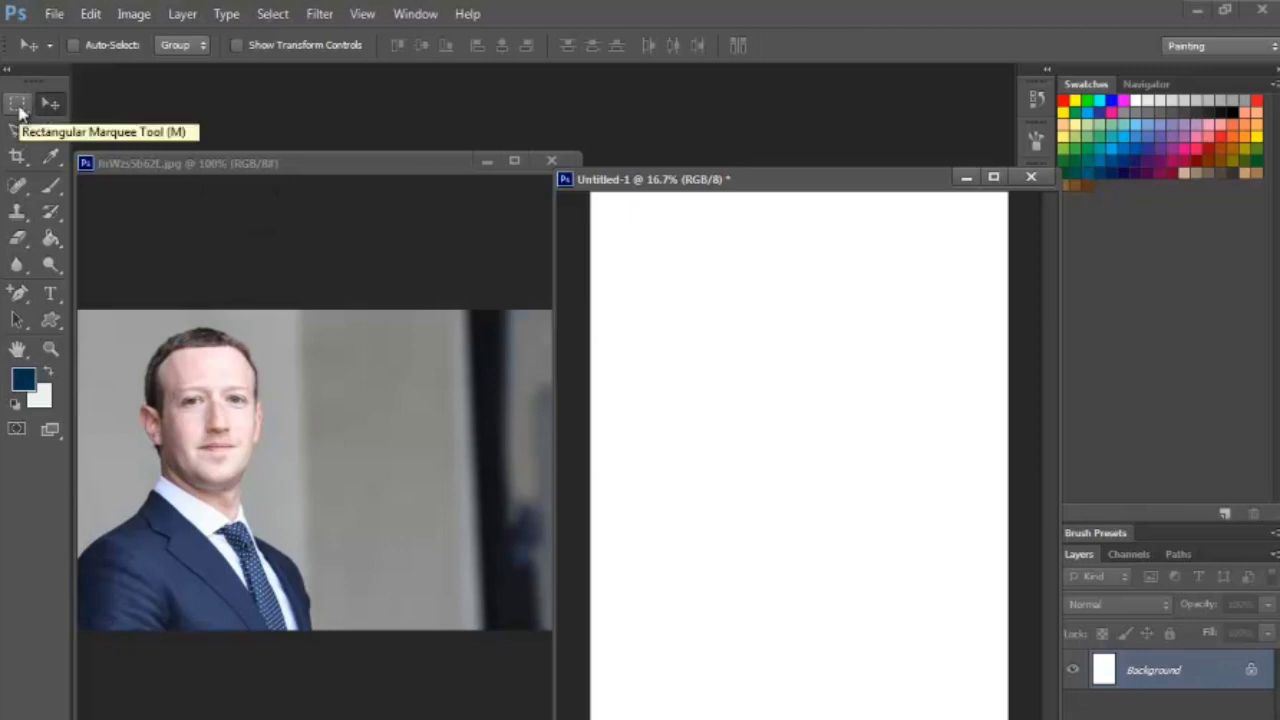
# - Select a rectangular area around the man's head and upper body in the portrait photo with the Rectangular Marquee tool
pyautogui.click(19, 108)
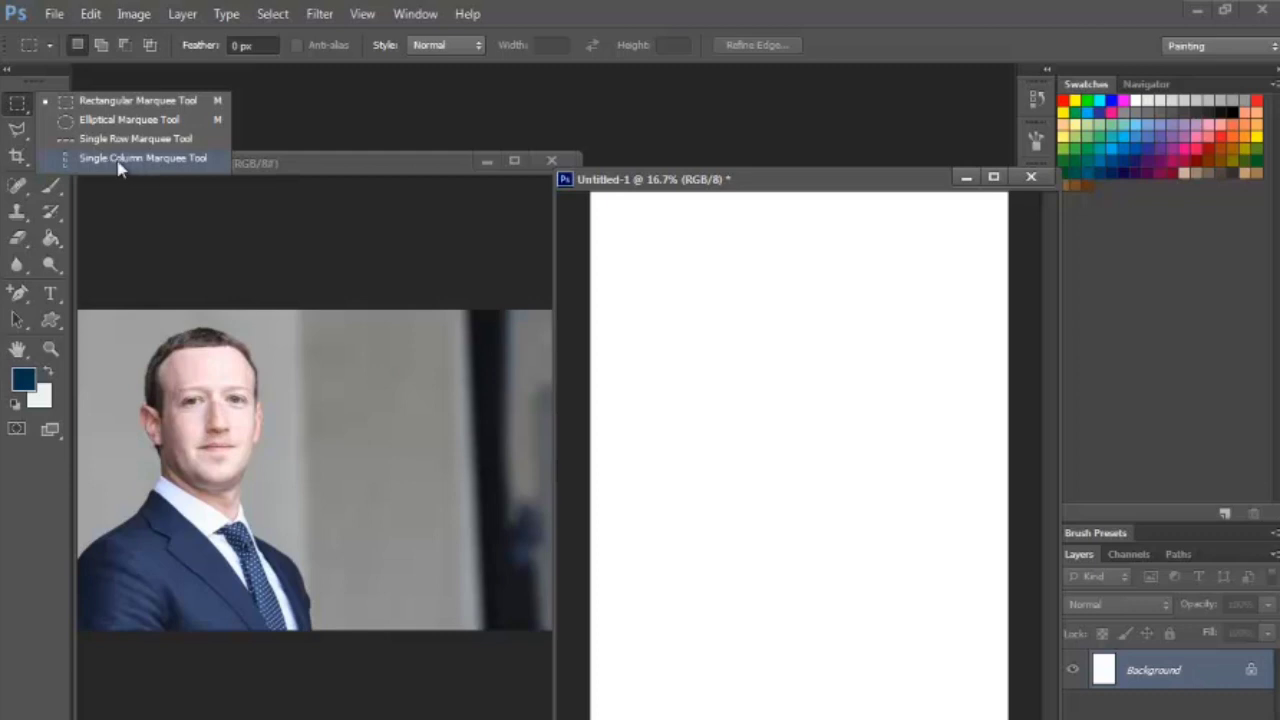
pyautogui.click(118, 104)
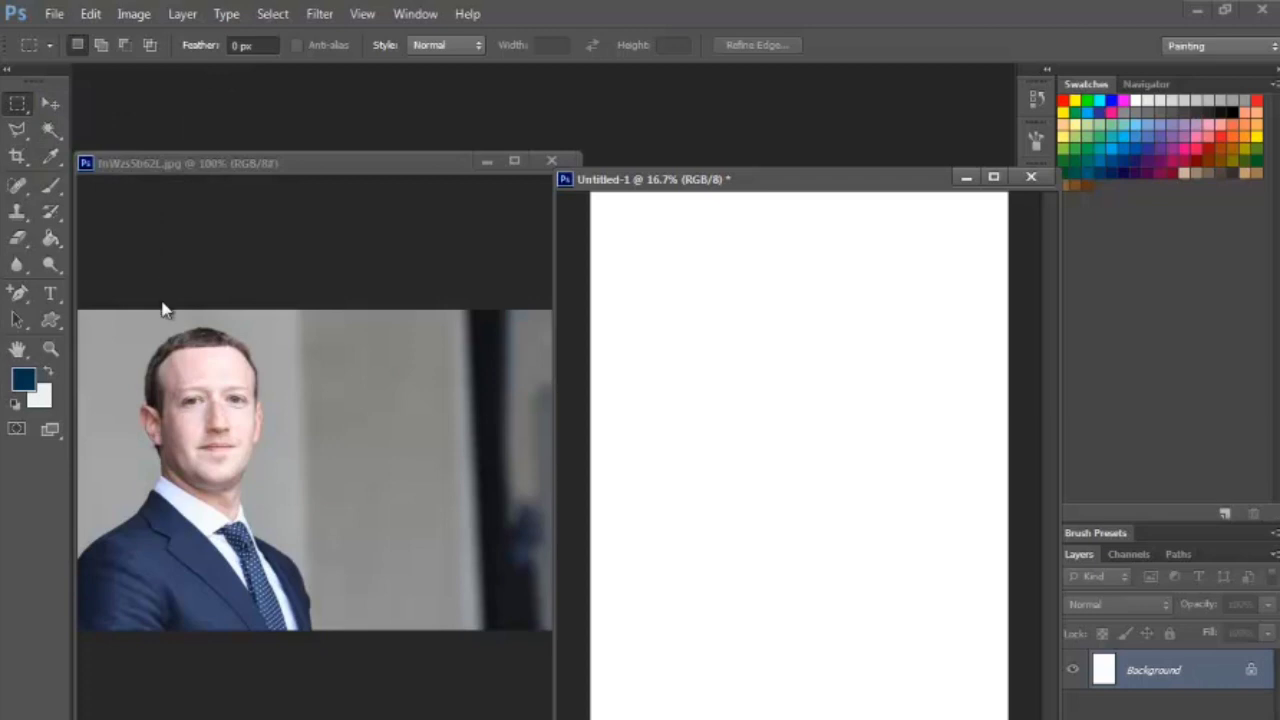
pyautogui.click(160, 170)
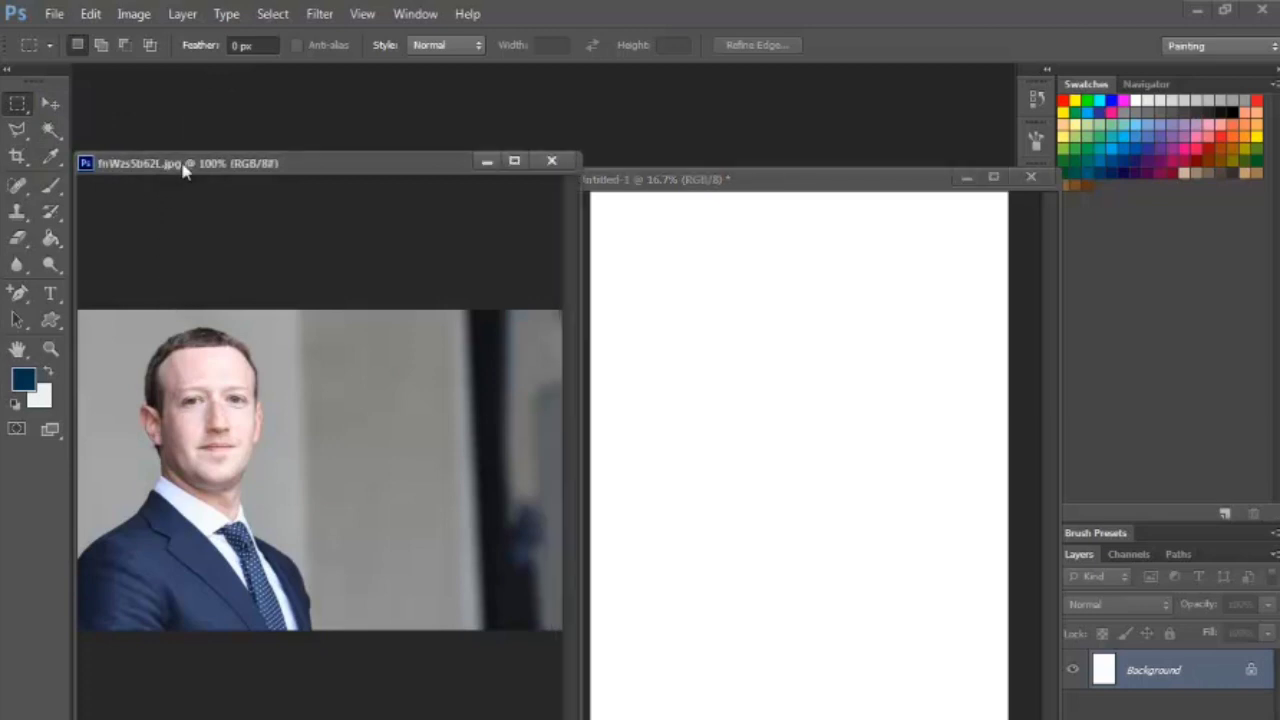
pyautogui.moveTo(199, 168); pyautogui.dragTo(203, 163)
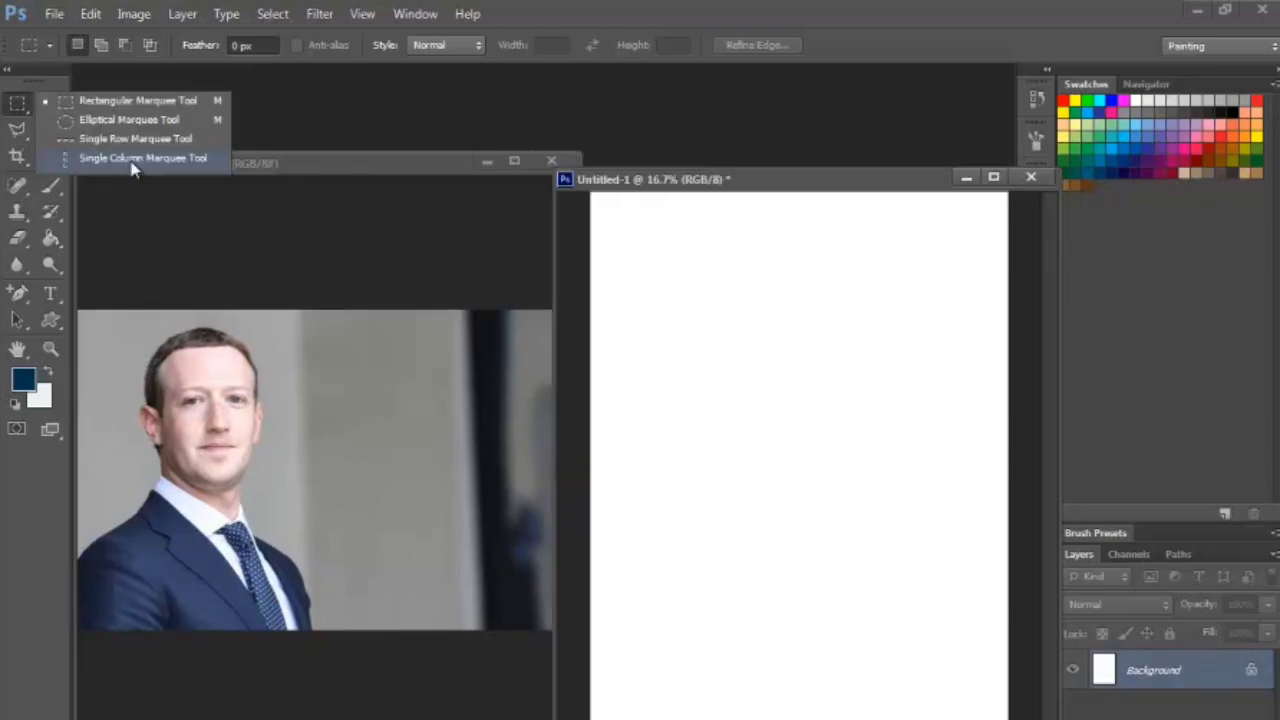
pyautogui.click(118, 104)
pyautogui.moveTo(155, 172); pyautogui.dragTo(201, 167)
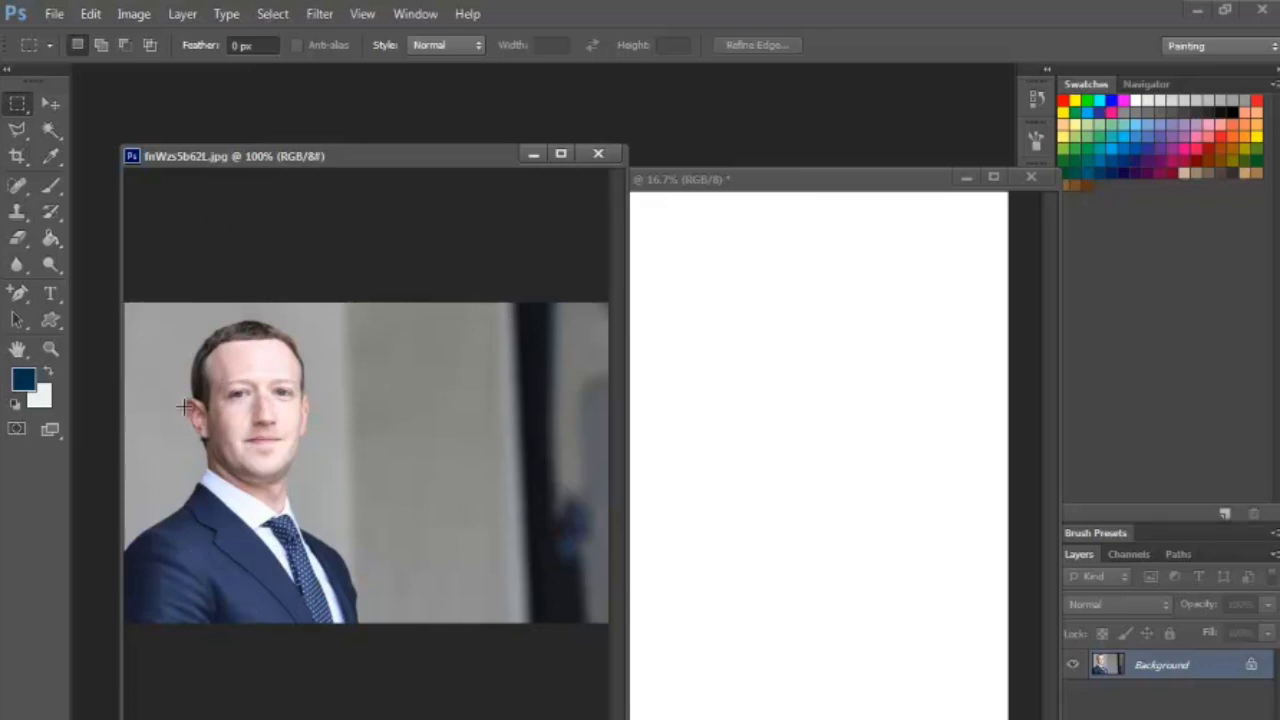
pyautogui.moveTo(147, 321); pyautogui.dragTo(472, 592)
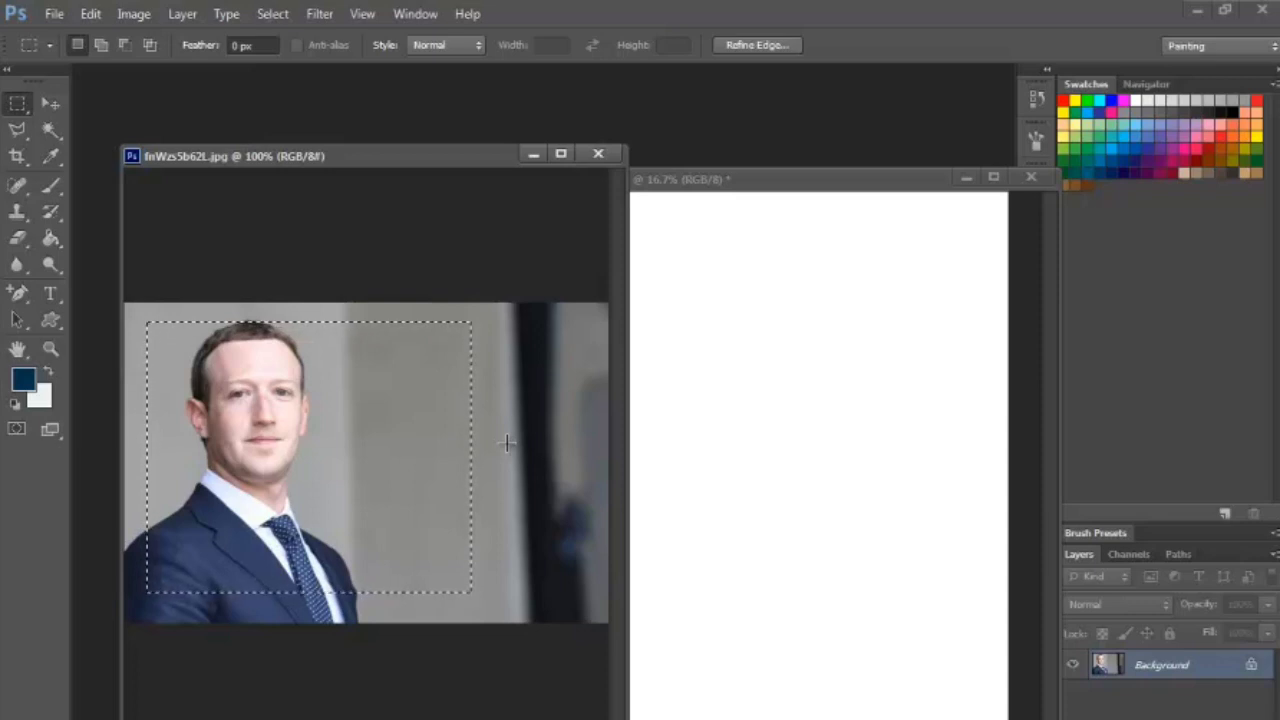
pyautogui.hotkey('ctrl', 'l')
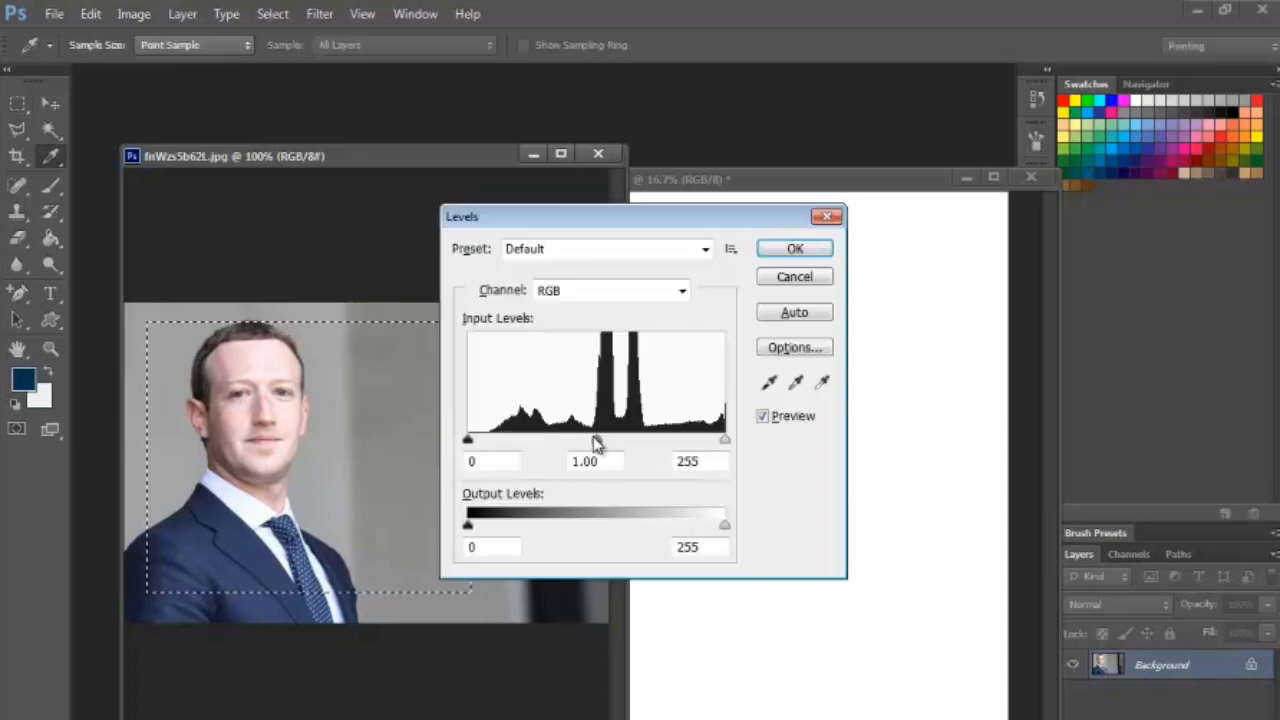
pyautogui.moveTo(595, 441)
pyautogui.mouseDown()
pyautogui.moveTo(572, 440)
pyautogui.moveTo(670, 446)
pyautogui.moveTo(568, 445)
pyautogui.moveTo(658, 446)
pyautogui.moveTo(588, 451)
pyautogui.moveTo(632, 461)
pyautogui.moveTo(586, 457)
pyautogui.mouseUp()
pyautogui.click(796, 278)
# - Move the rectangular selection from the portrait into Untitled-1 and undo the placement
pyautogui.press('v')
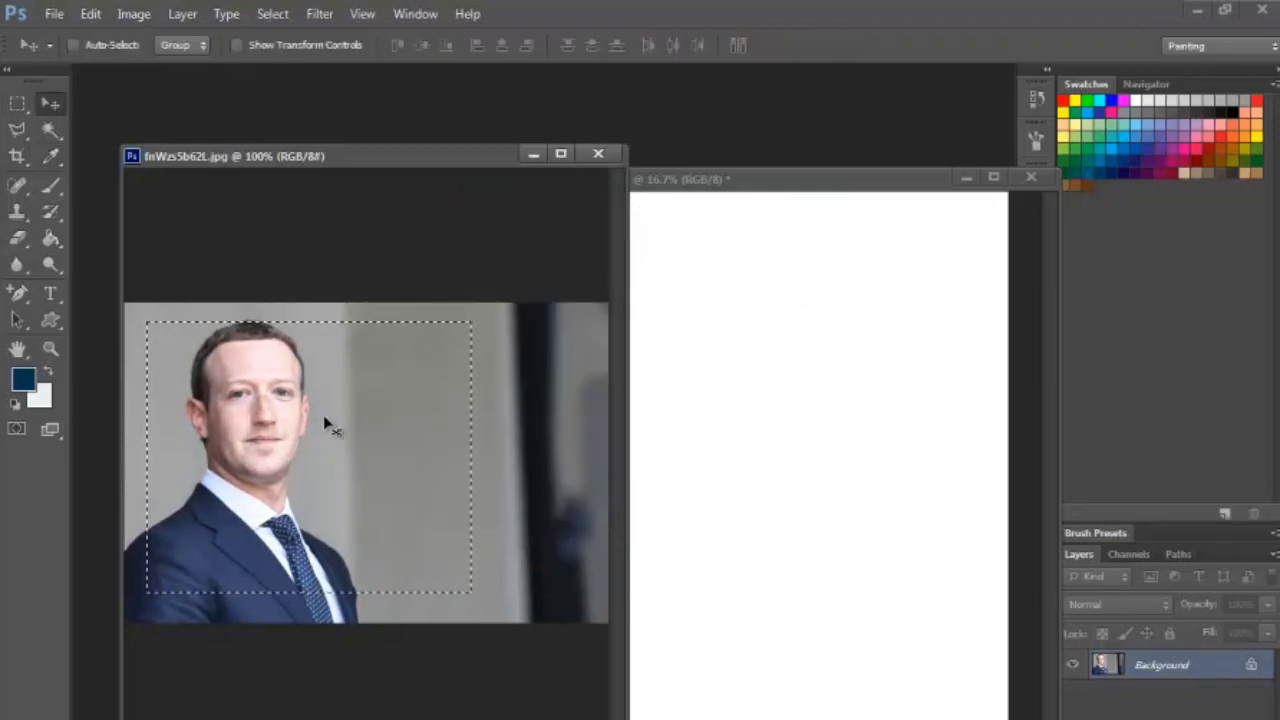
pyautogui.moveTo(326, 423); pyautogui.dragTo(701, 420)
pyautogui.click(274, 163)
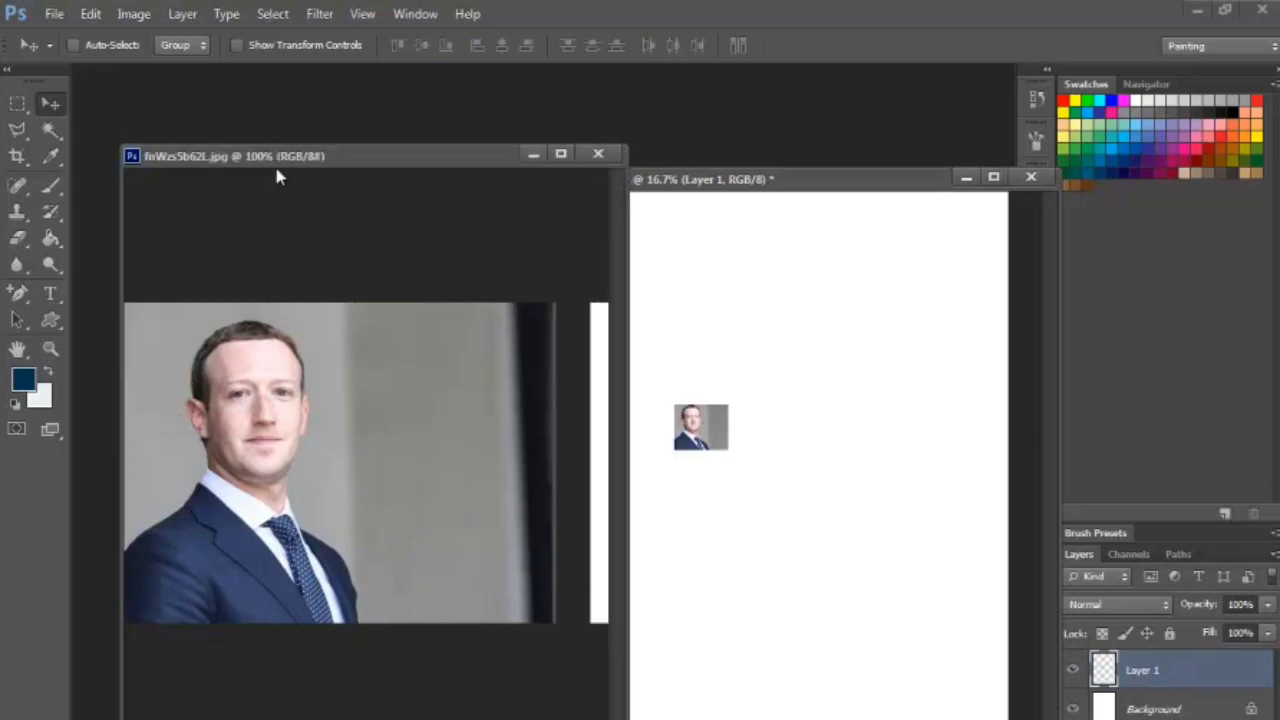
pyautogui.click(714, 195)
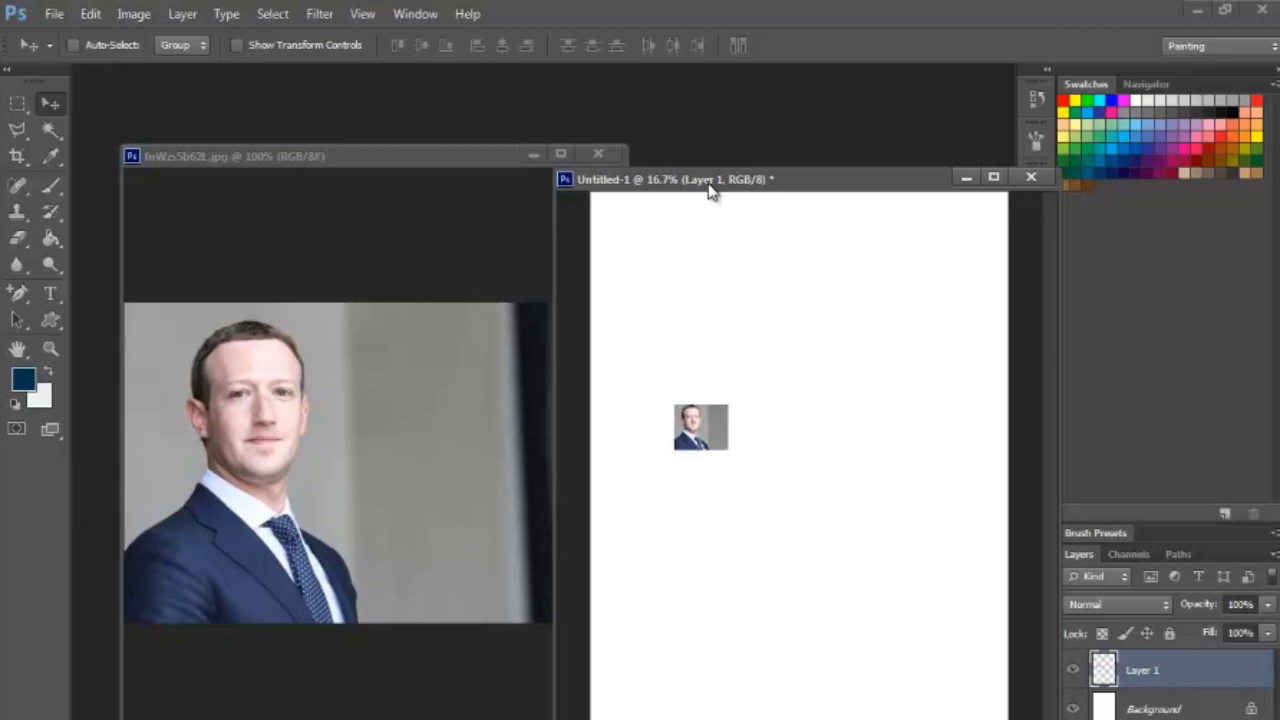
pyautogui.hotkey('ctrl', 'z')
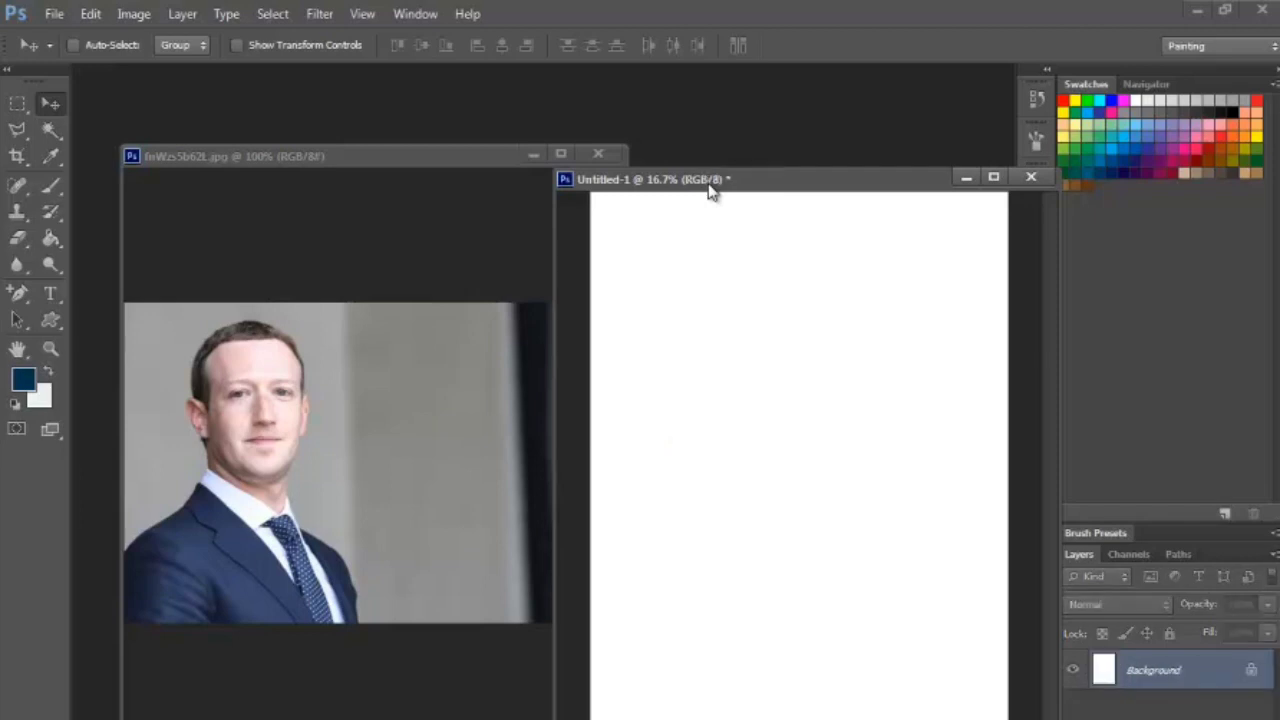
# - Draw an elliptical selection around the man's head and upper body in the portrait photo
pyautogui.click(387, 163)
pyautogui.click(17, 103)
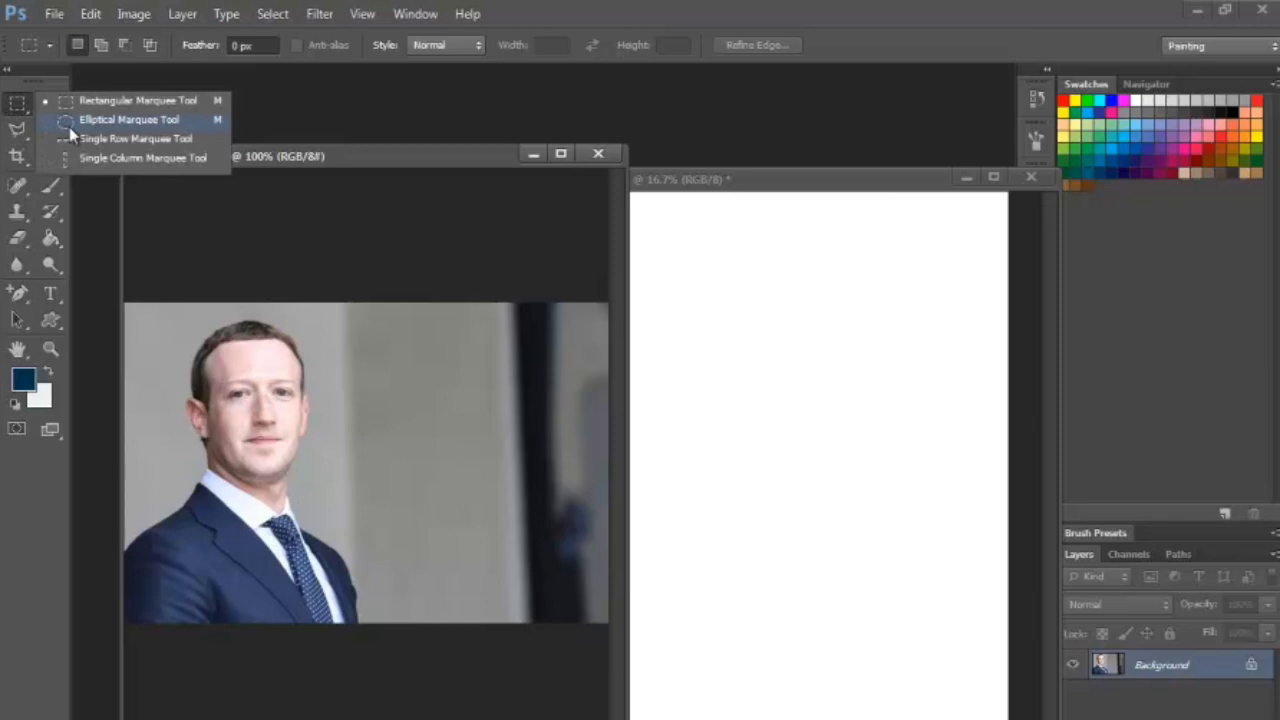
pyautogui.click(72, 121)
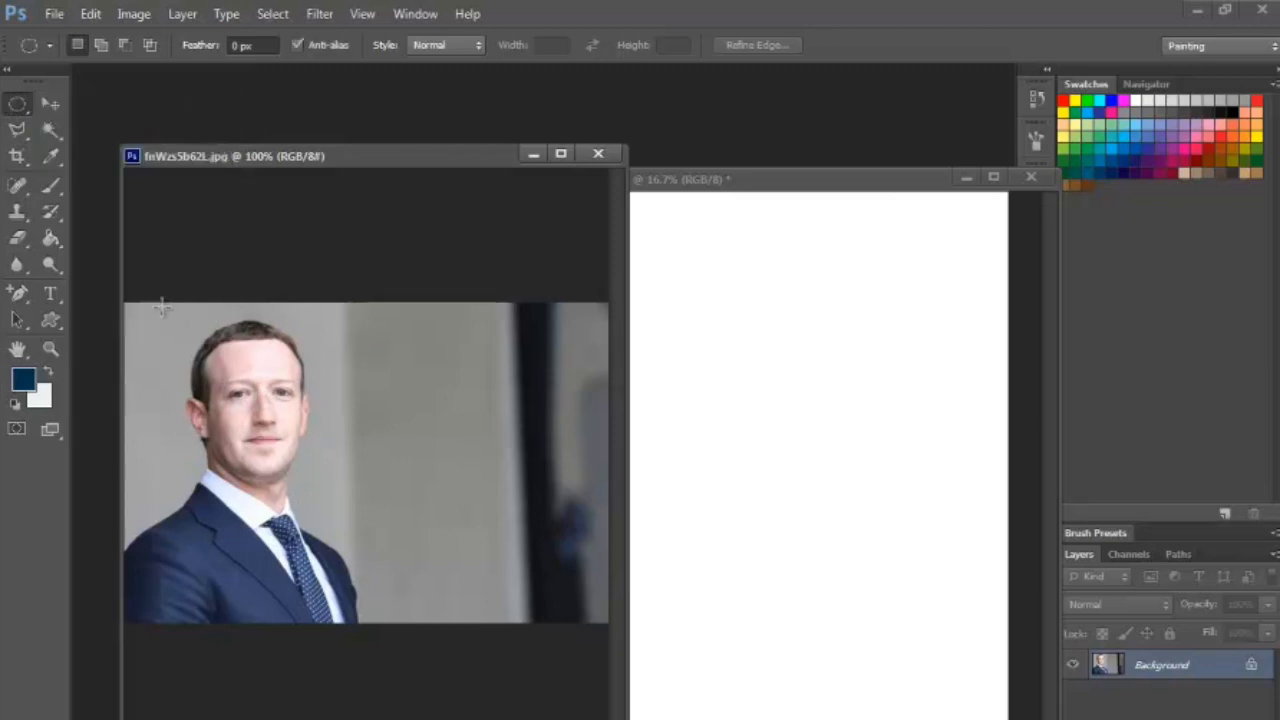
pyautogui.moveTo(151, 311); pyautogui.dragTo(377, 613)
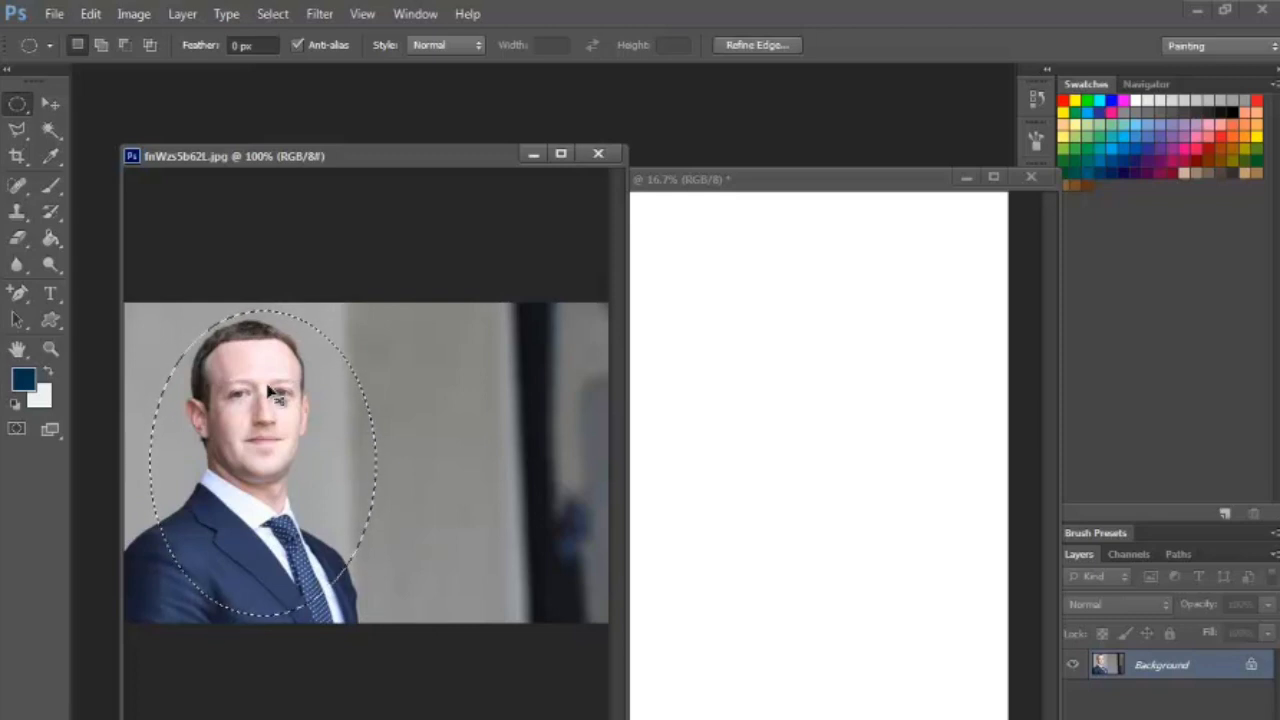
# - Isolate the elliptical selection on a new layer with the Background hidden, and undo these changes
pyautogui.hotkey('ctrl', 'j')
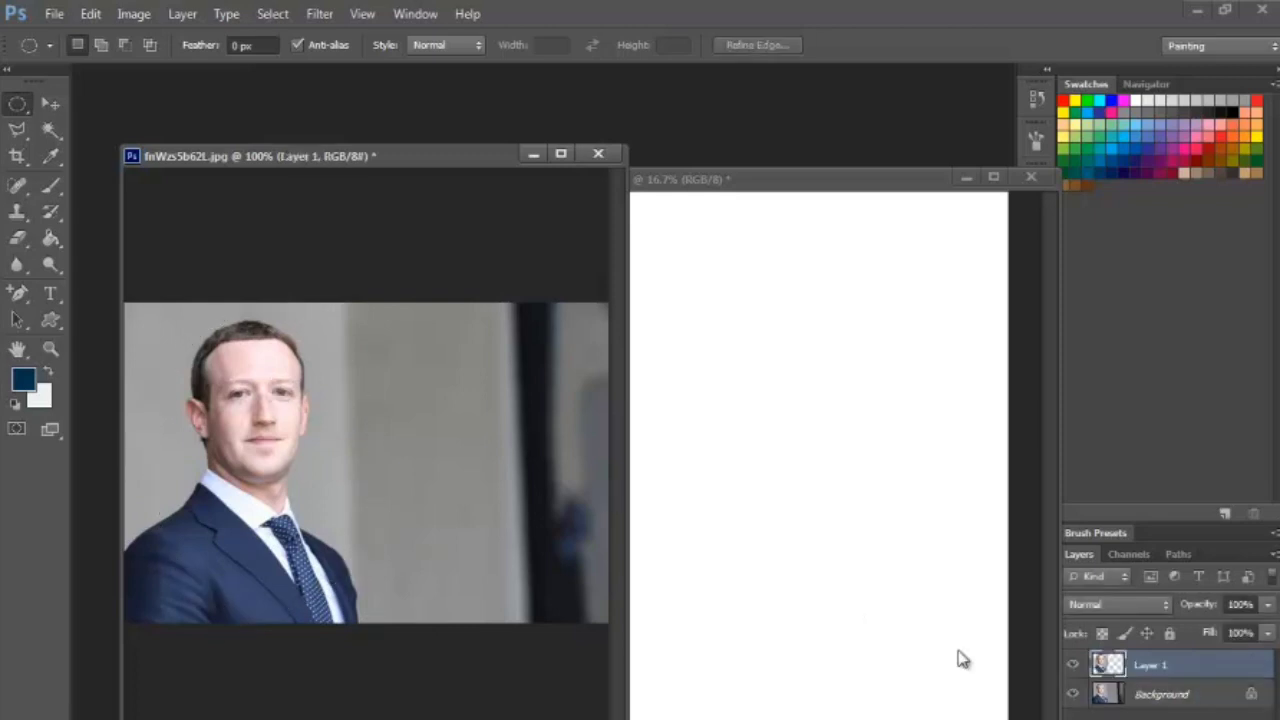
pyautogui.click(1072, 694)
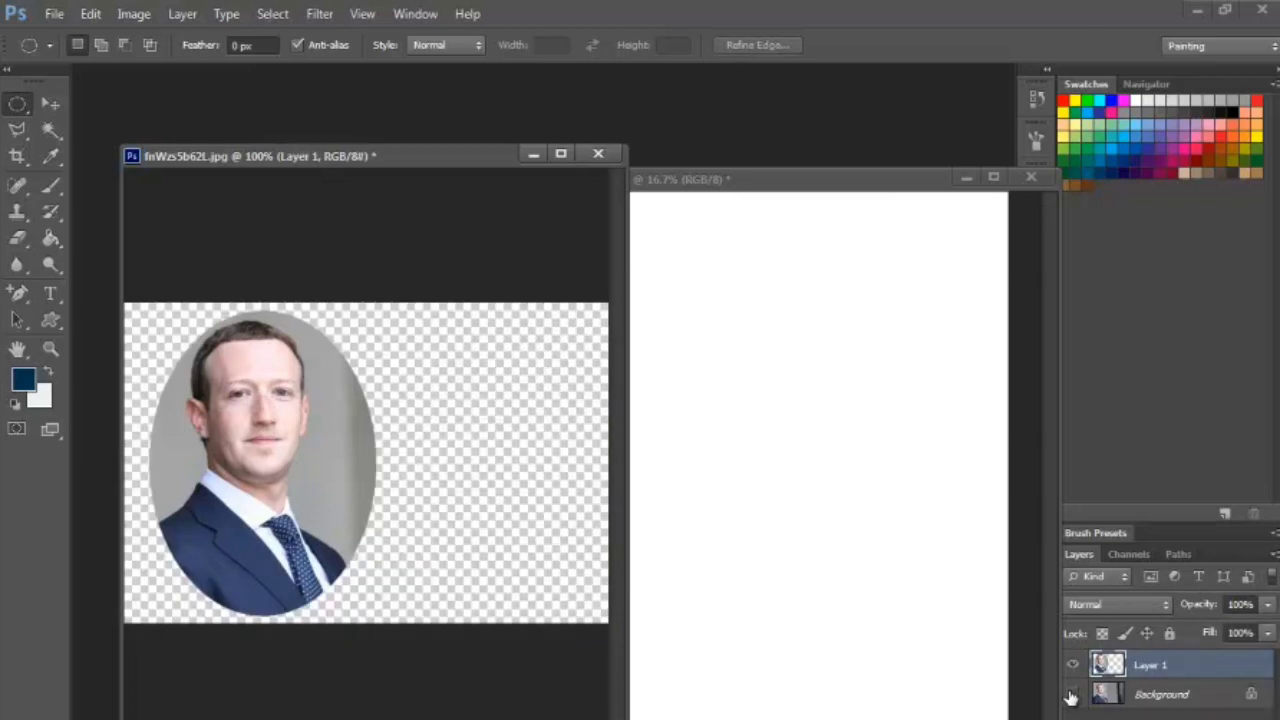
pyautogui.hotkey('ctrl', 'alt', 'z')
pyautogui.hotkey('ctrl', 'alt', 'z')
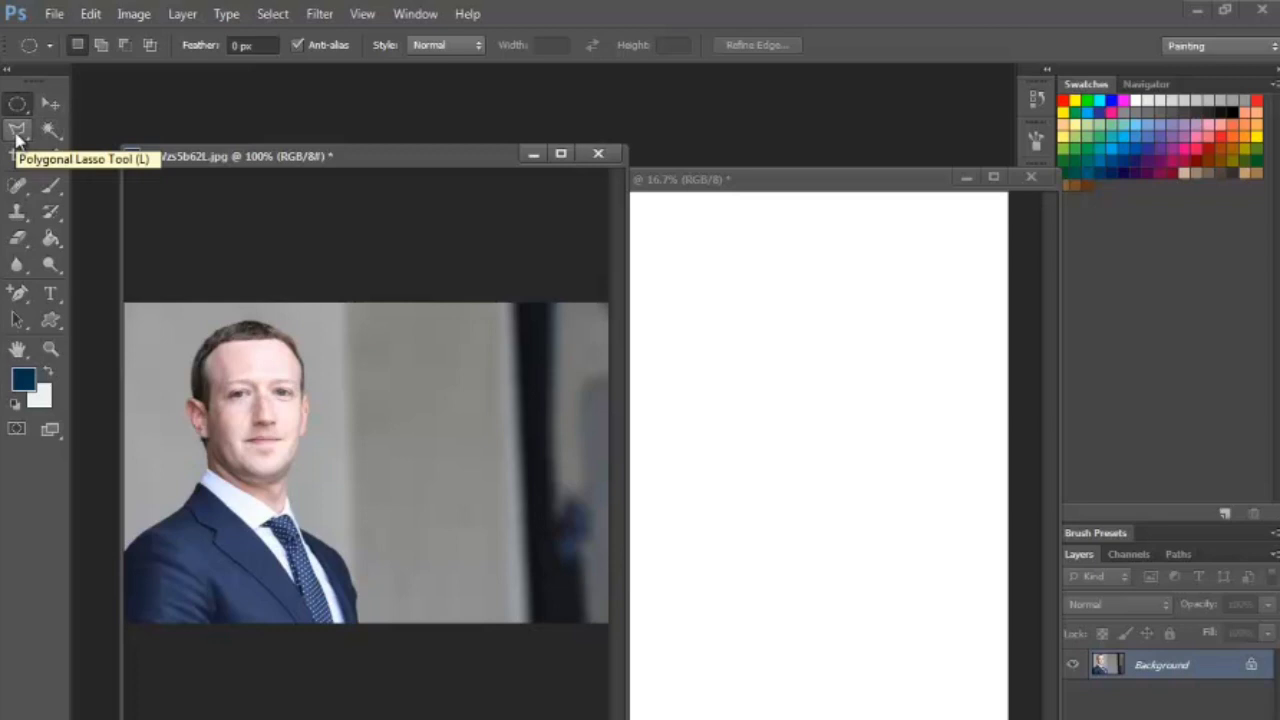
# - Trace a freehand selection around the man's head and neck down to the collar with the Lasso tool
pyautogui.click(16, 134)
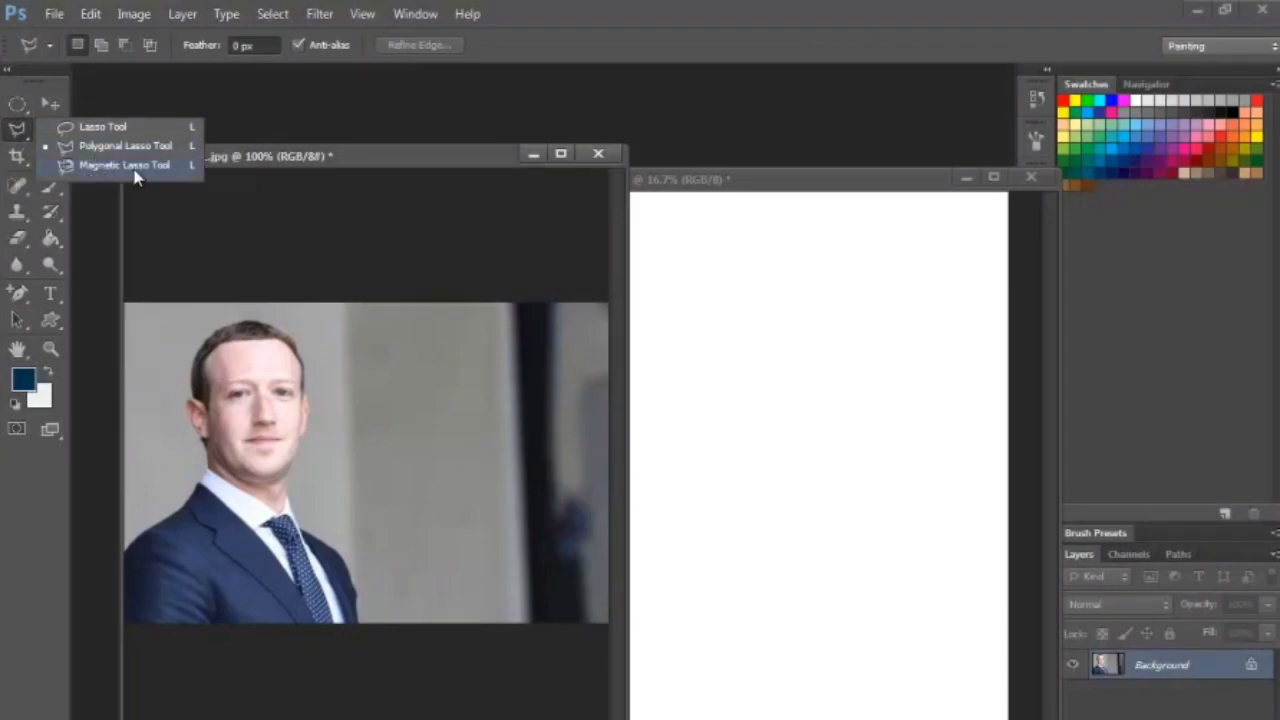
pyautogui.click(97, 127)
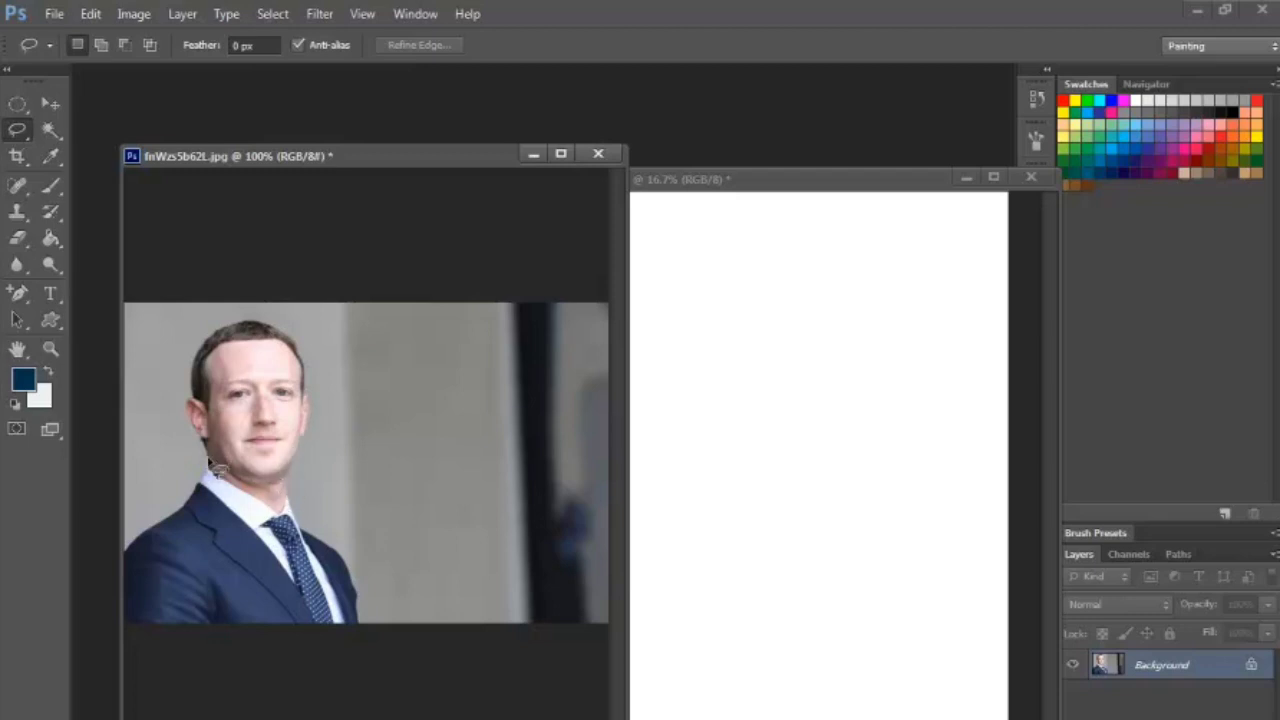
pyautogui.moveTo(218, 478)
pyautogui.mouseDown()
pyautogui.moveTo(192, 415)
pyautogui.moveTo(206, 352)
pyautogui.moveTo(229, 328)
pyautogui.moveTo(262, 320)
pyautogui.moveTo(296, 338)
pyautogui.moveTo(311, 394)
pyautogui.moveTo(300, 453)
pyautogui.mouseUp()
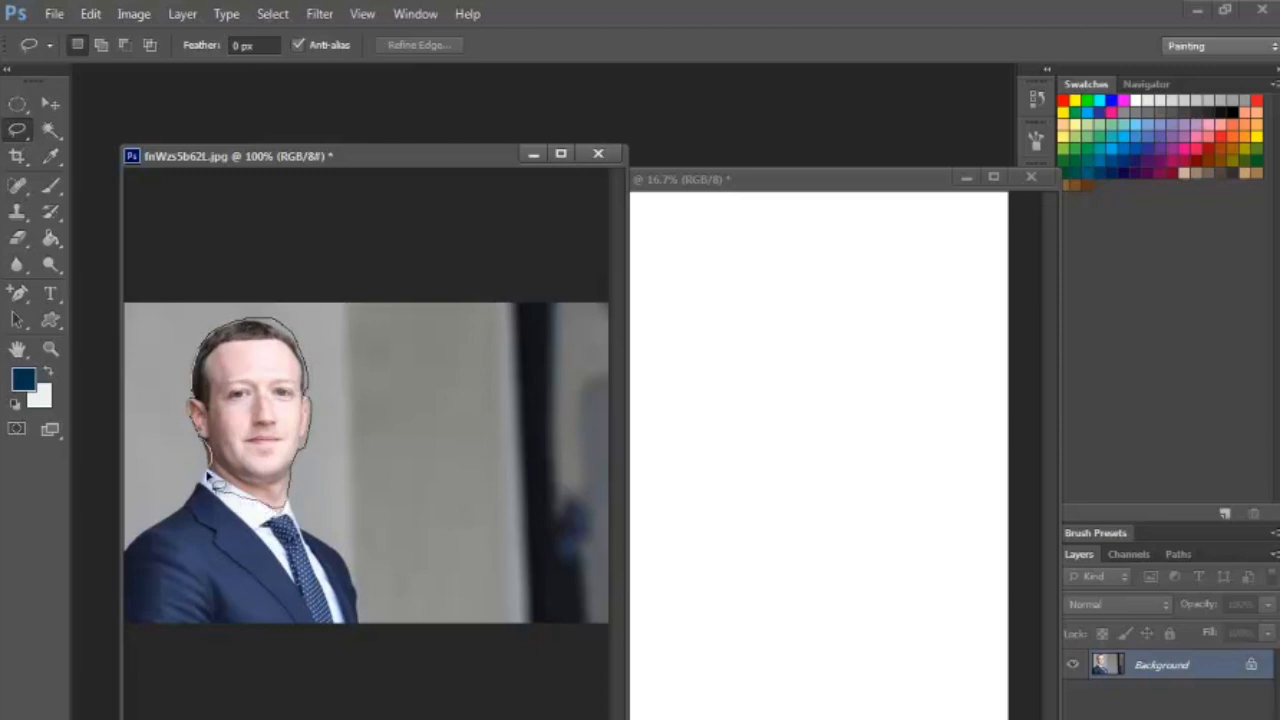
pyautogui.moveTo(214, 484); pyautogui.dragTo(210, 478)
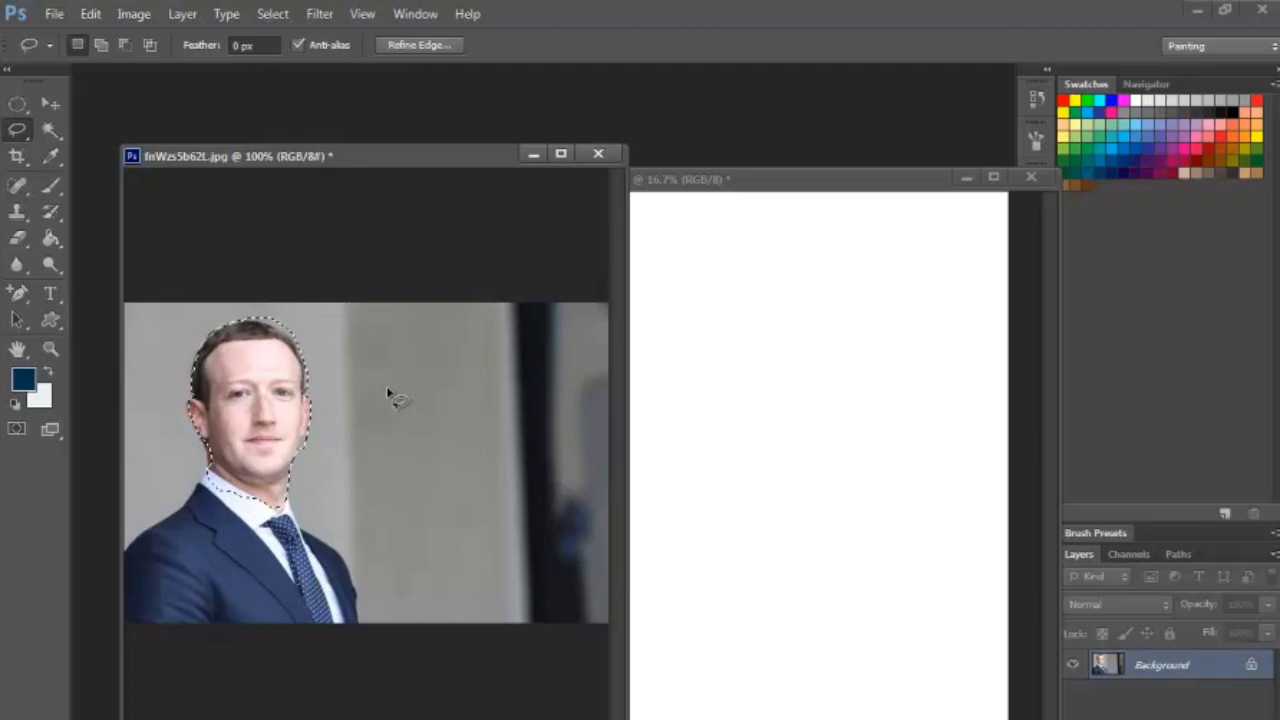
# - Discard the freehand head selection and switch to the Polygonal Lasso tool
pyautogui.rightClick(17, 130)
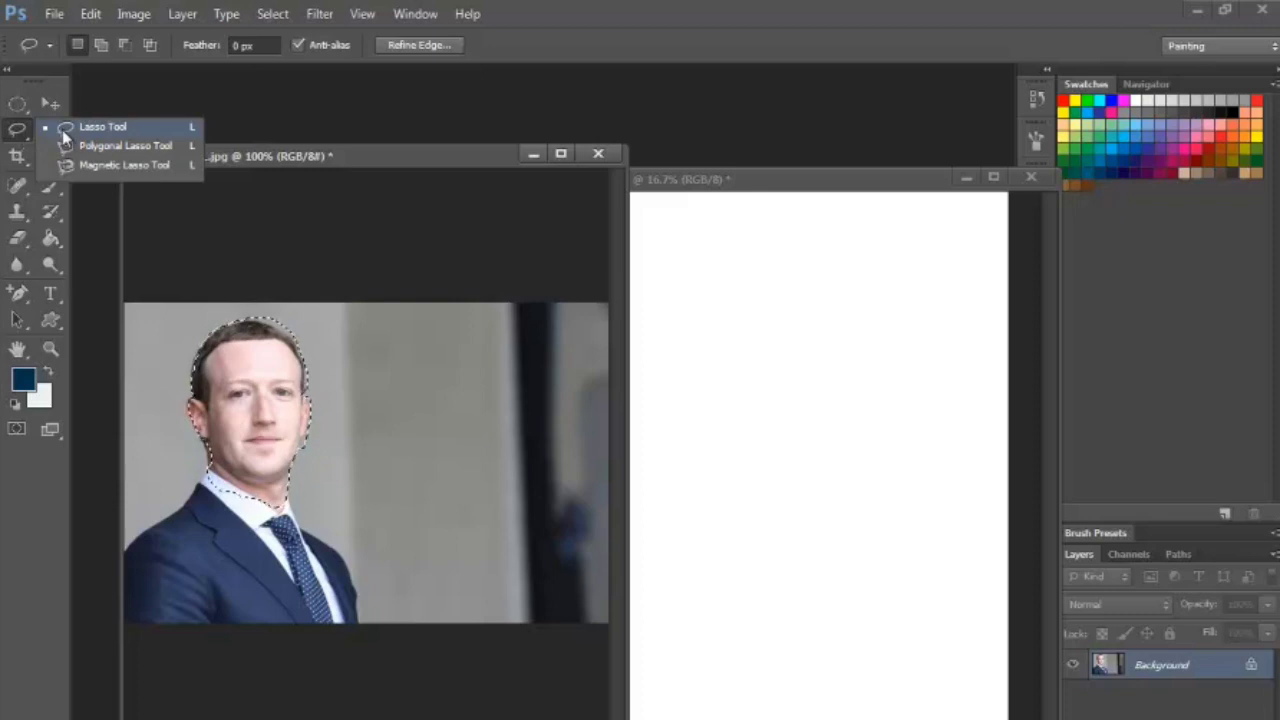
pyautogui.click(138, 153)
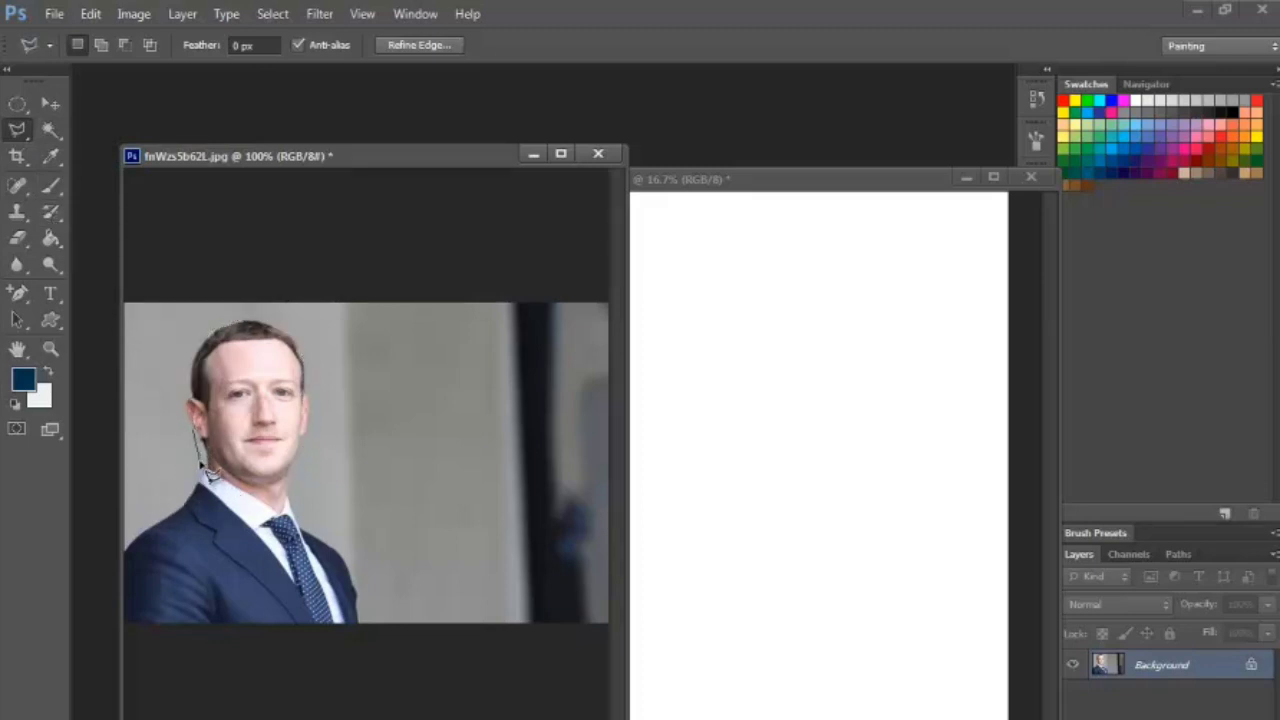
pyautogui.press('Escape')
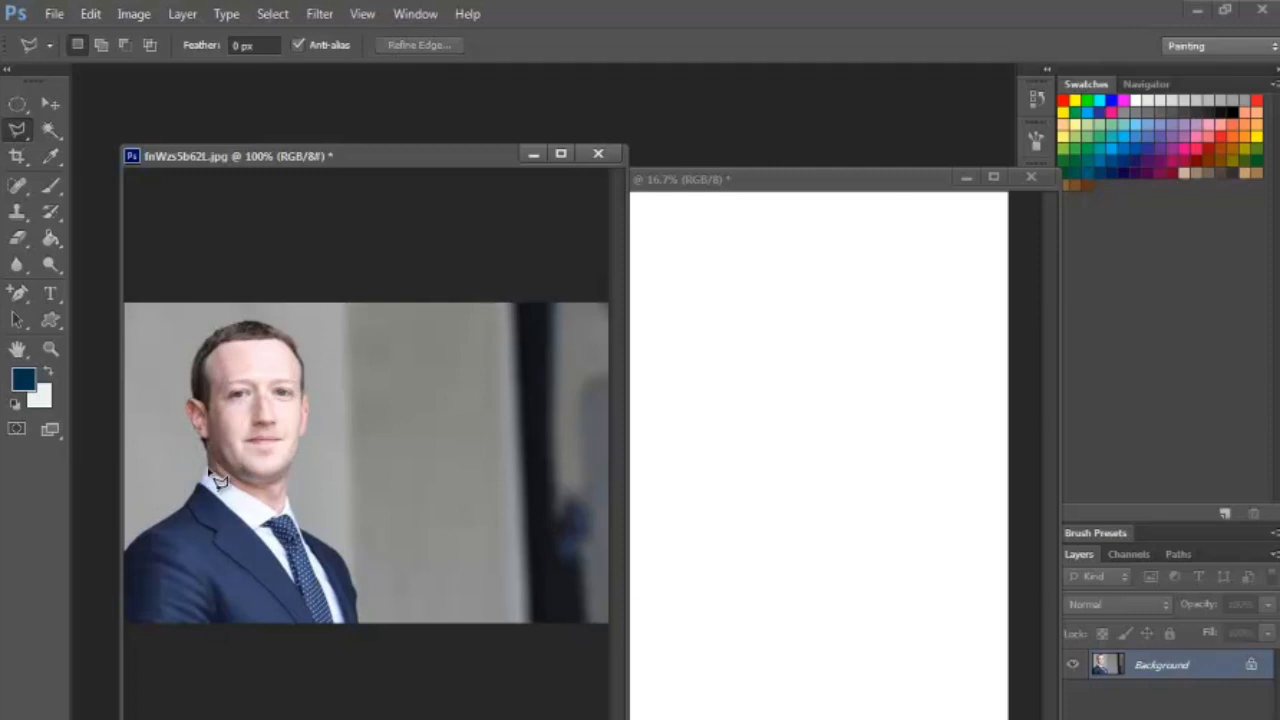
pyautogui.rightClick(20, 135)
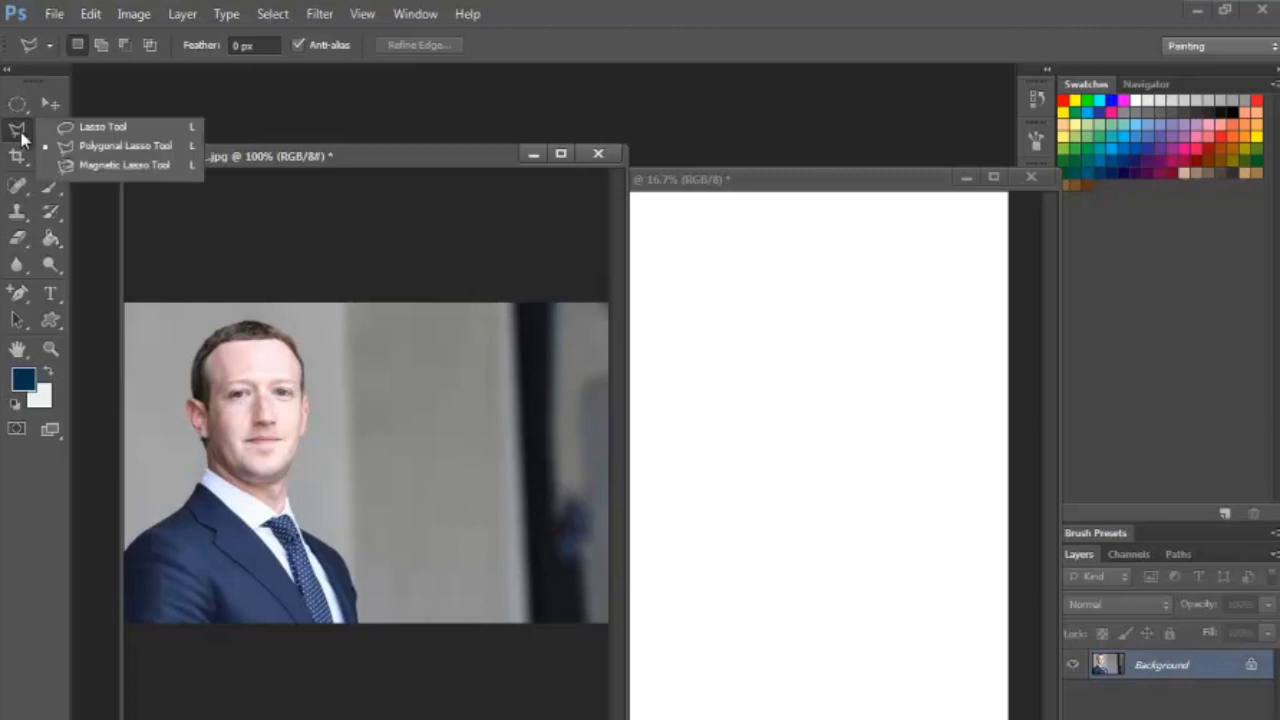
pyautogui.click(96, 150)
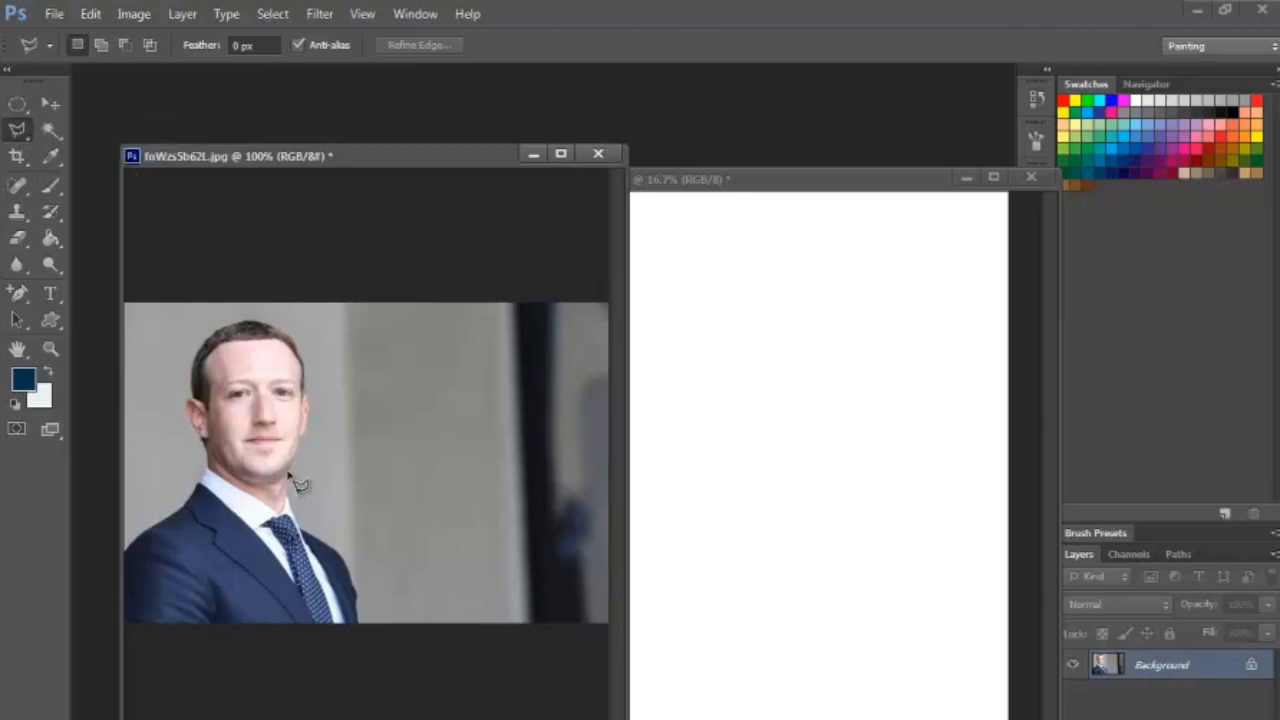
# - Outline the man's head down to the jaw with the Polygonal Lasso tool, and discard the selection
pyautogui.click(196, 430)
pyautogui.moveTo(204, 344); pyautogui.dragTo(303, 437)
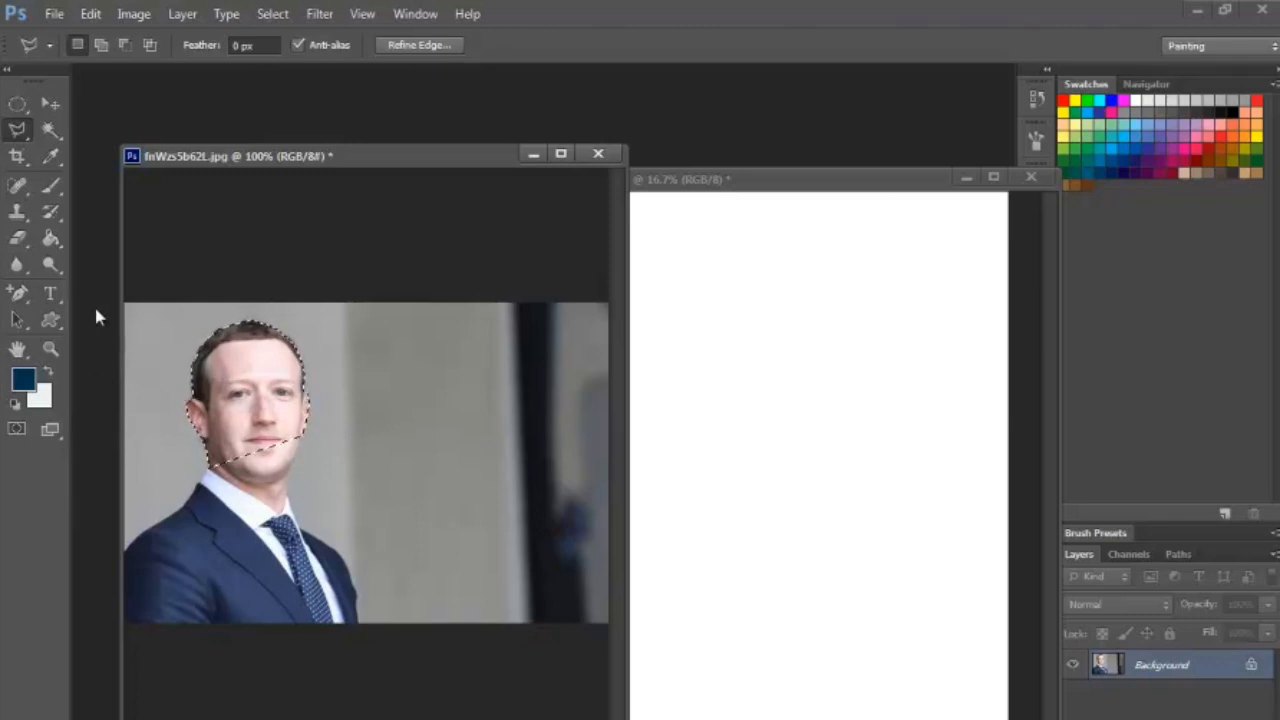
pyautogui.rightClick(26, 134)
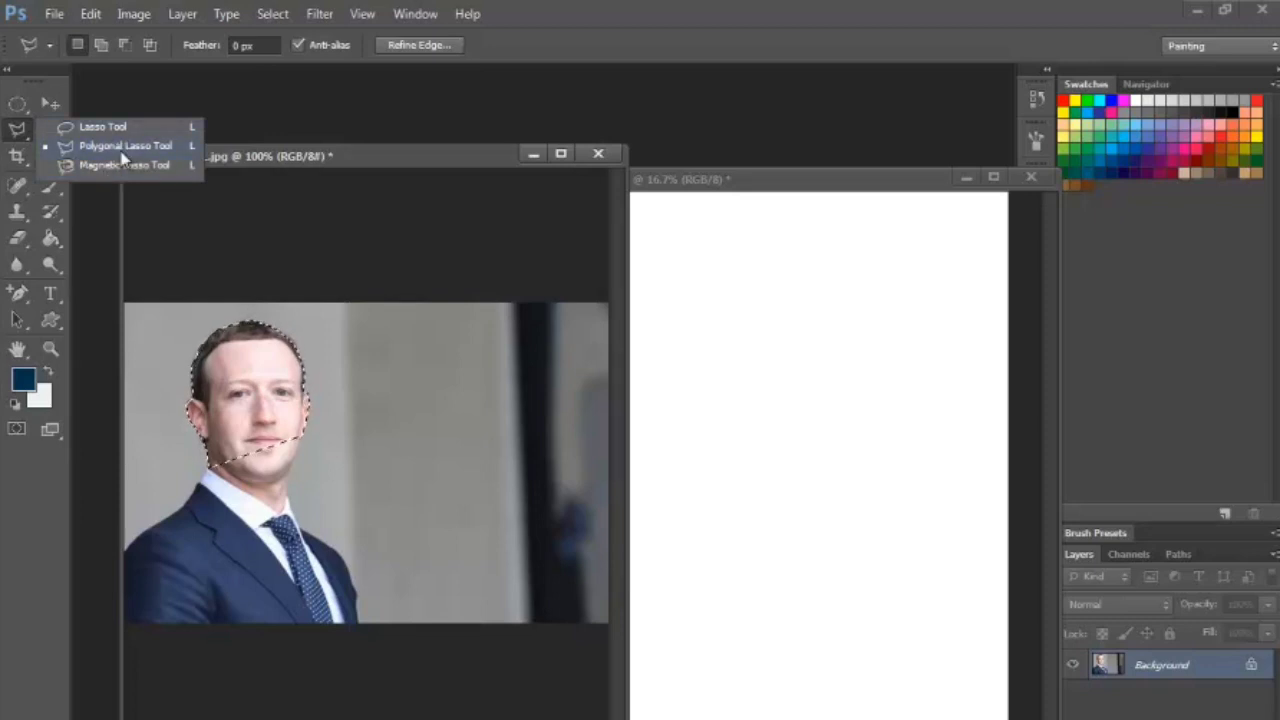
pyautogui.click(230, 358)
pyautogui.click(230, 358)
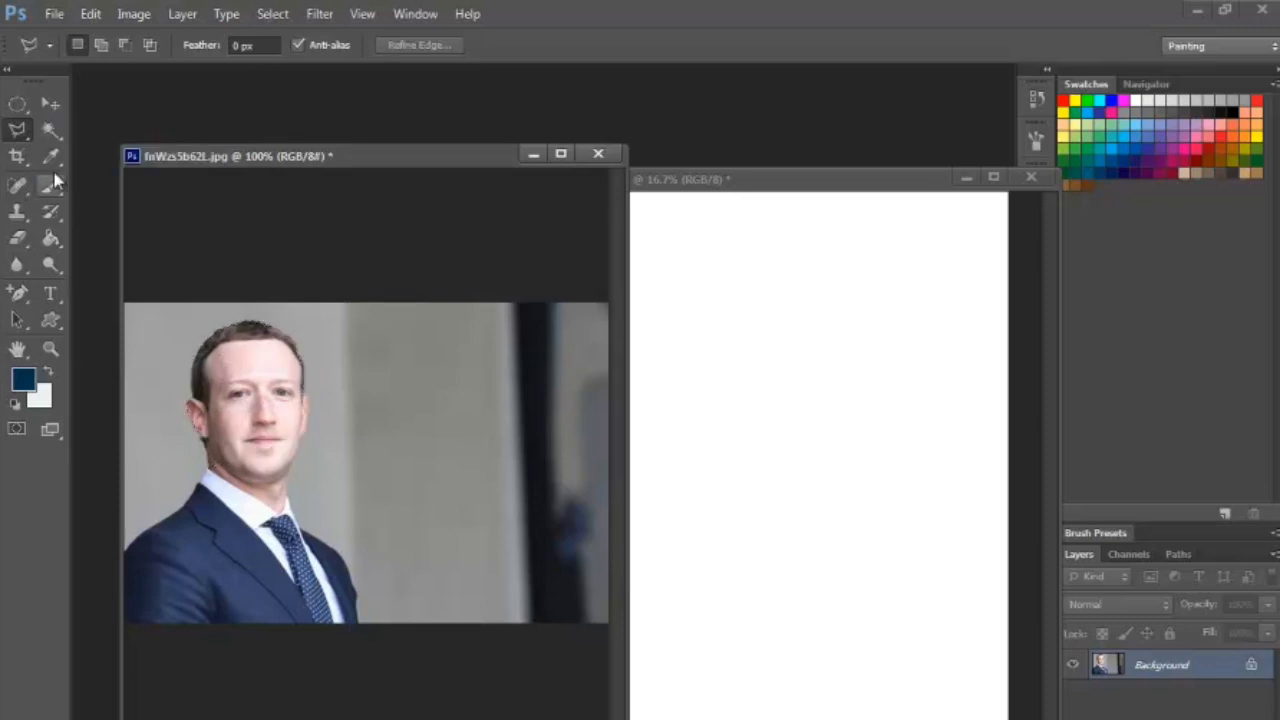
# - Trace the edge of the man's head with the Magnetic Lasso tool, close the outline and deselect it
pyautogui.rightClick(23, 128)
pyautogui.click(85, 167)
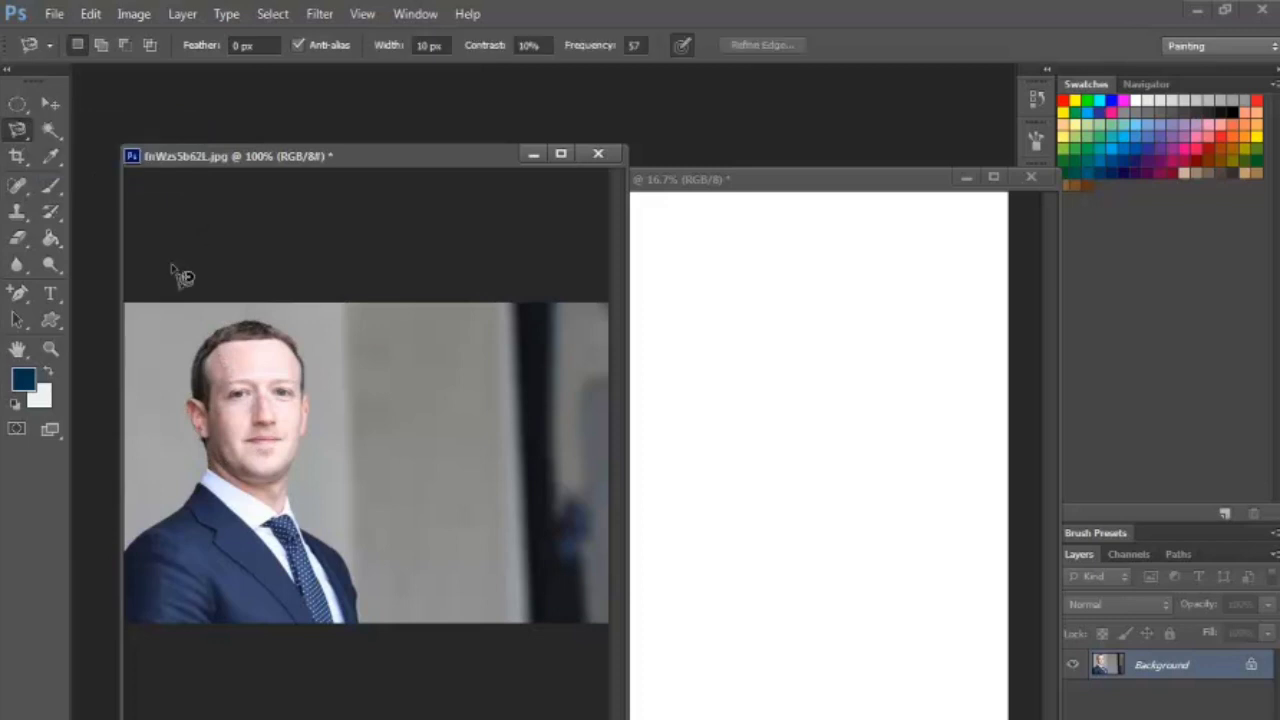
pyautogui.click(212, 462)
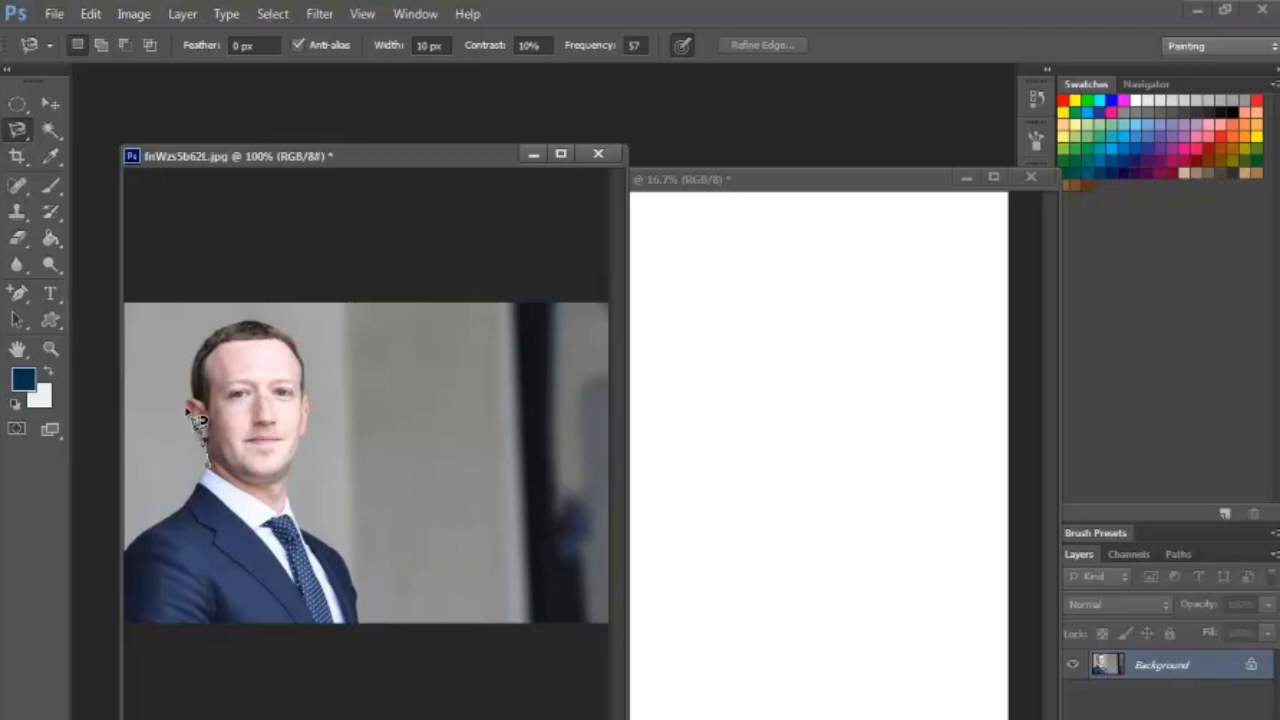
pyautogui.doubleClick(228, 430)
pyautogui.hotkey('ctrl', 'd')
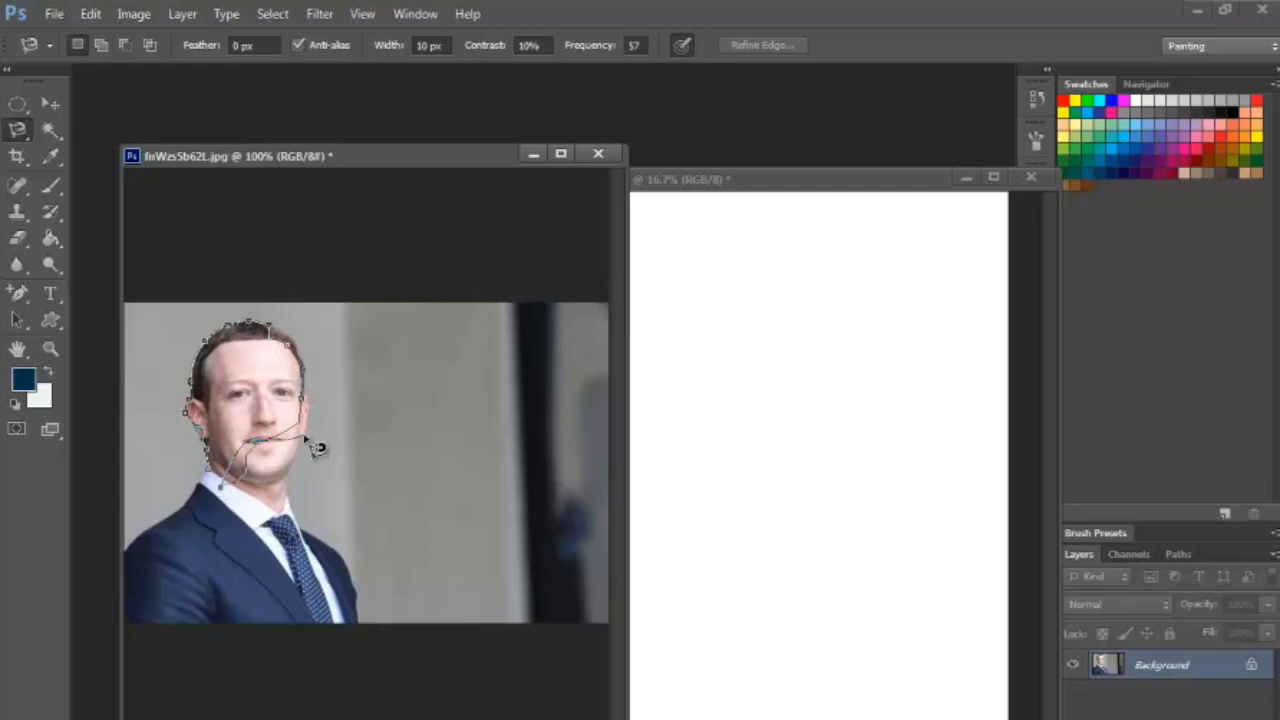
pyautogui.click(208, 472)
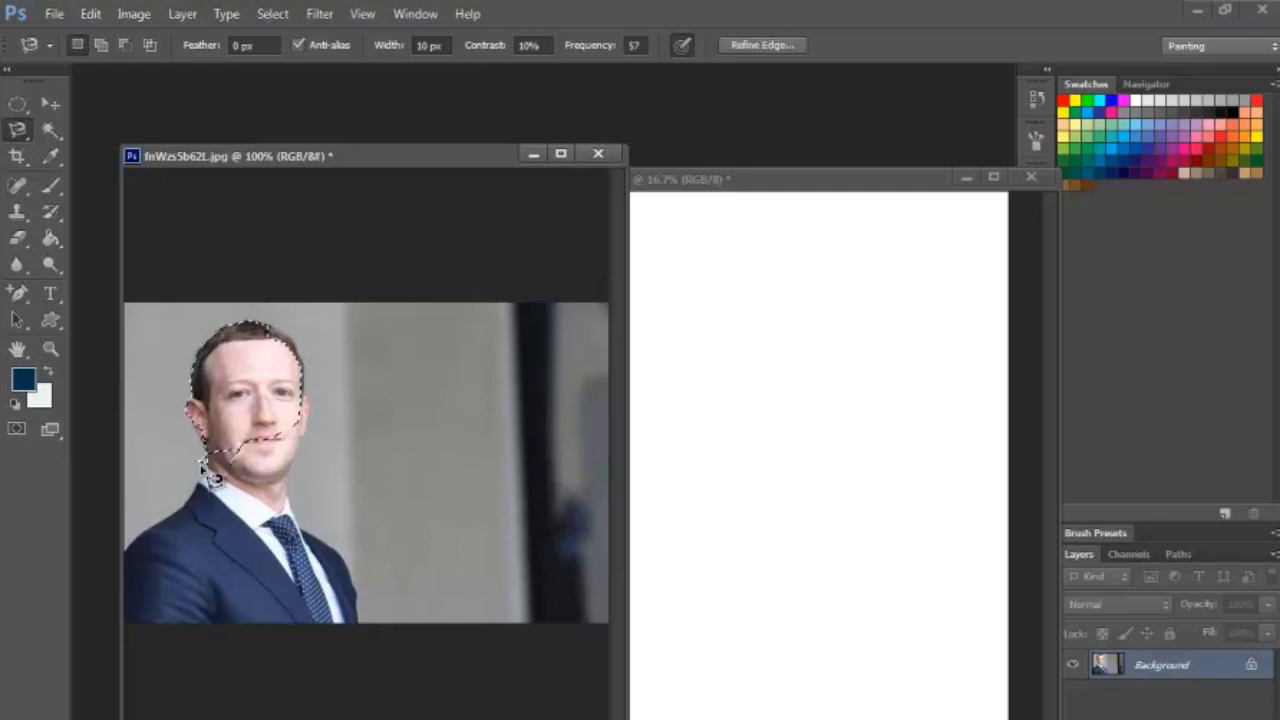
pyautogui.hotkey('ctrl', 'd')
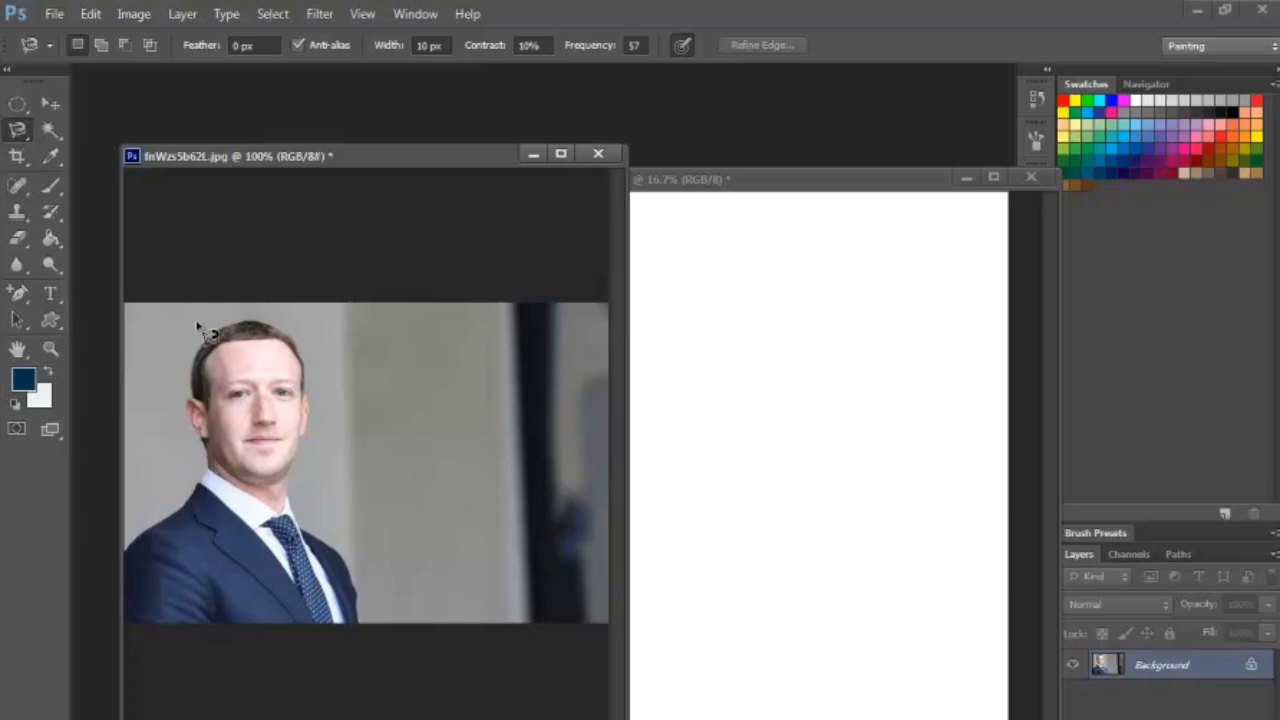
# - Select the grey wall behind the man with the Magic Wand tool, adding the unselected patch beside his head
pyautogui.click(58, 133)
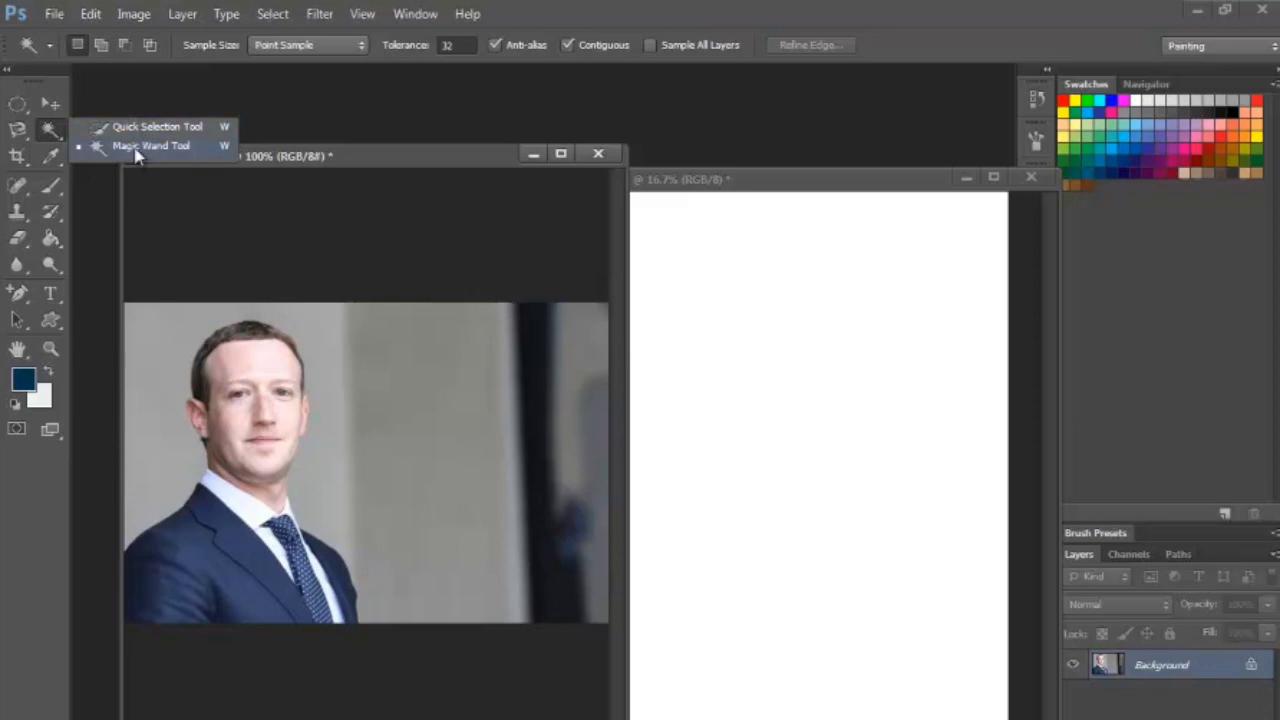
pyautogui.click(136, 148)
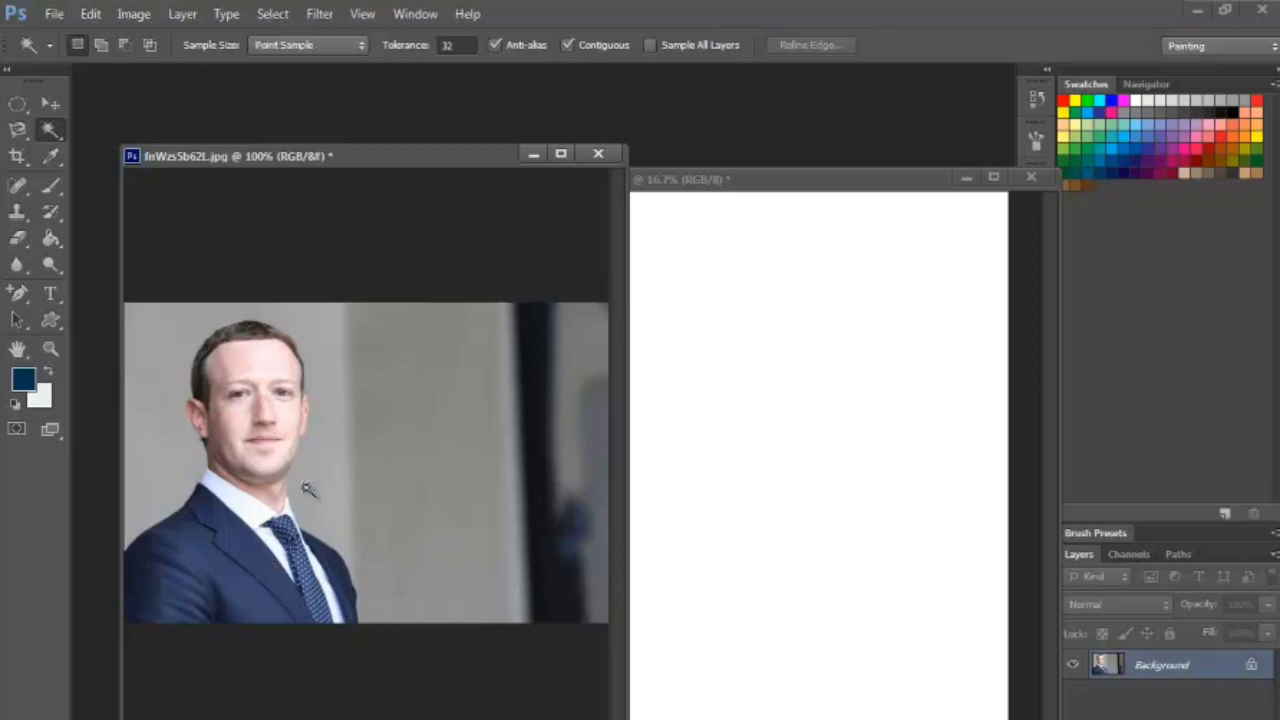
pyautogui.click(157, 446)
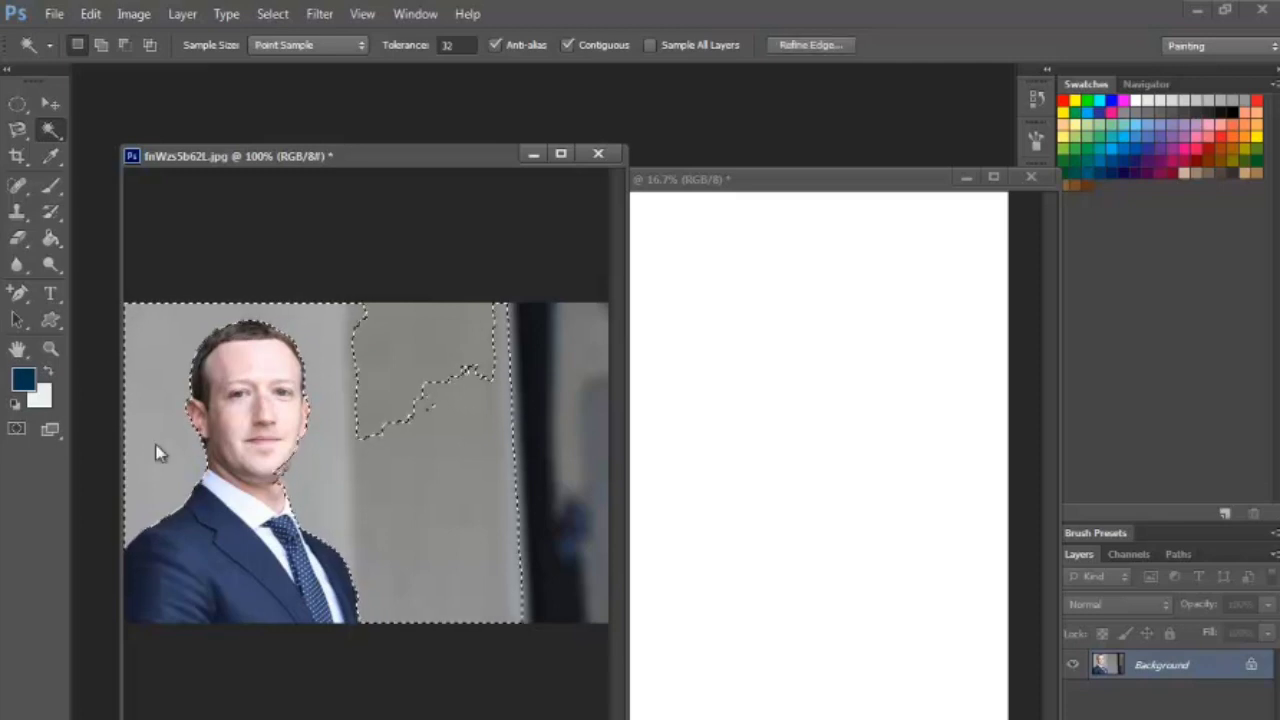
pyautogui.press('shift')
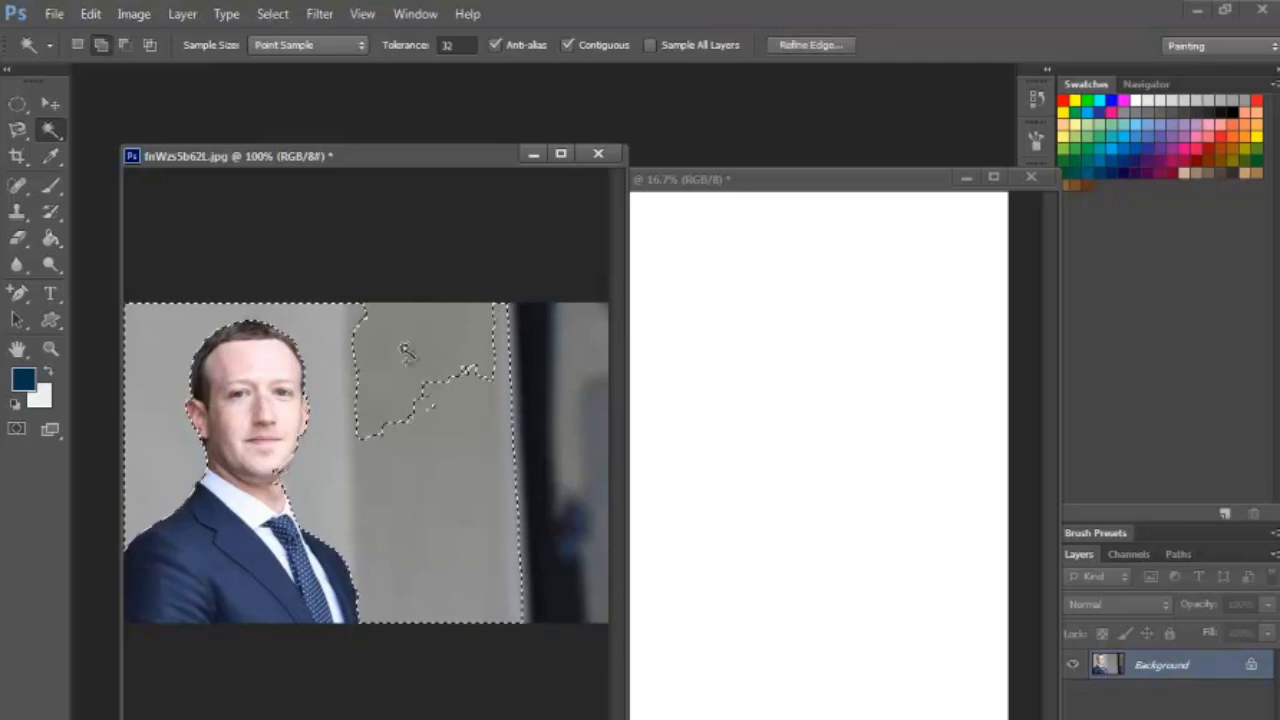
pyautogui.keyDown('shift'); pyautogui.click(405, 349); pyautogui.keyUp('shift')
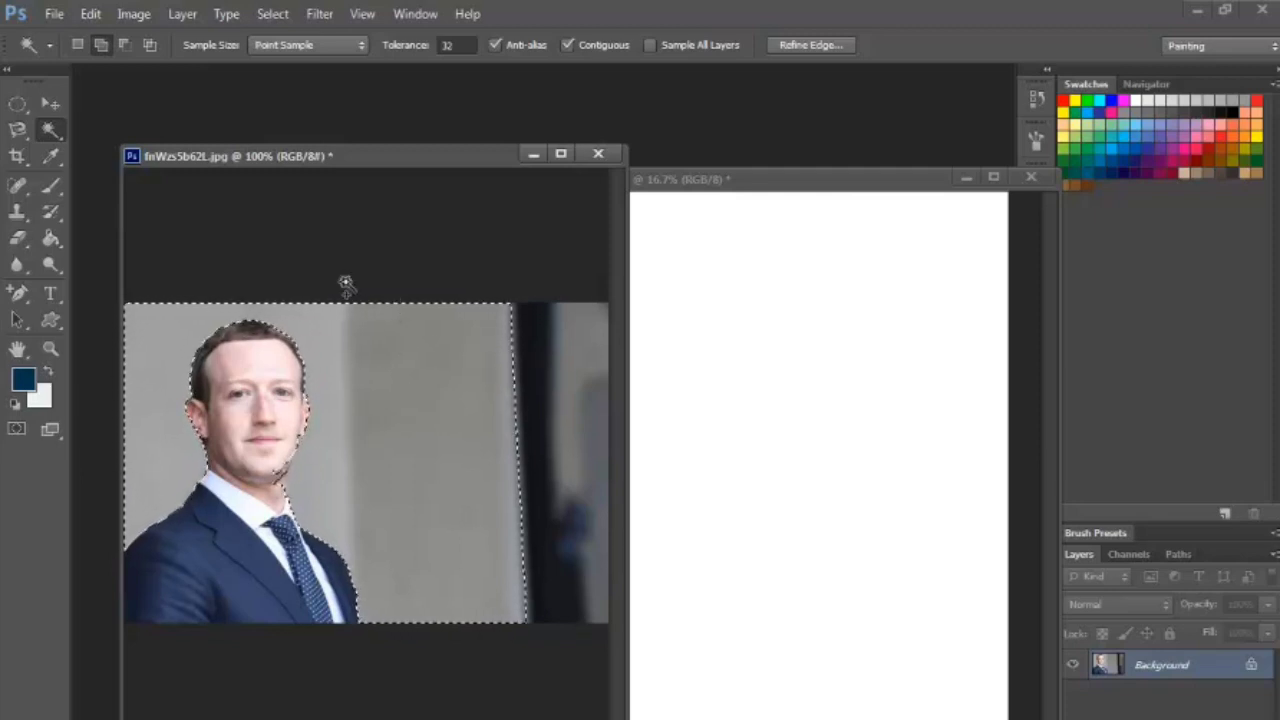
# - Subtract the stray neck and chin areas from the background selection with the Quick Selection tool, and invert the selection
pyautogui.rightClick(51, 130)
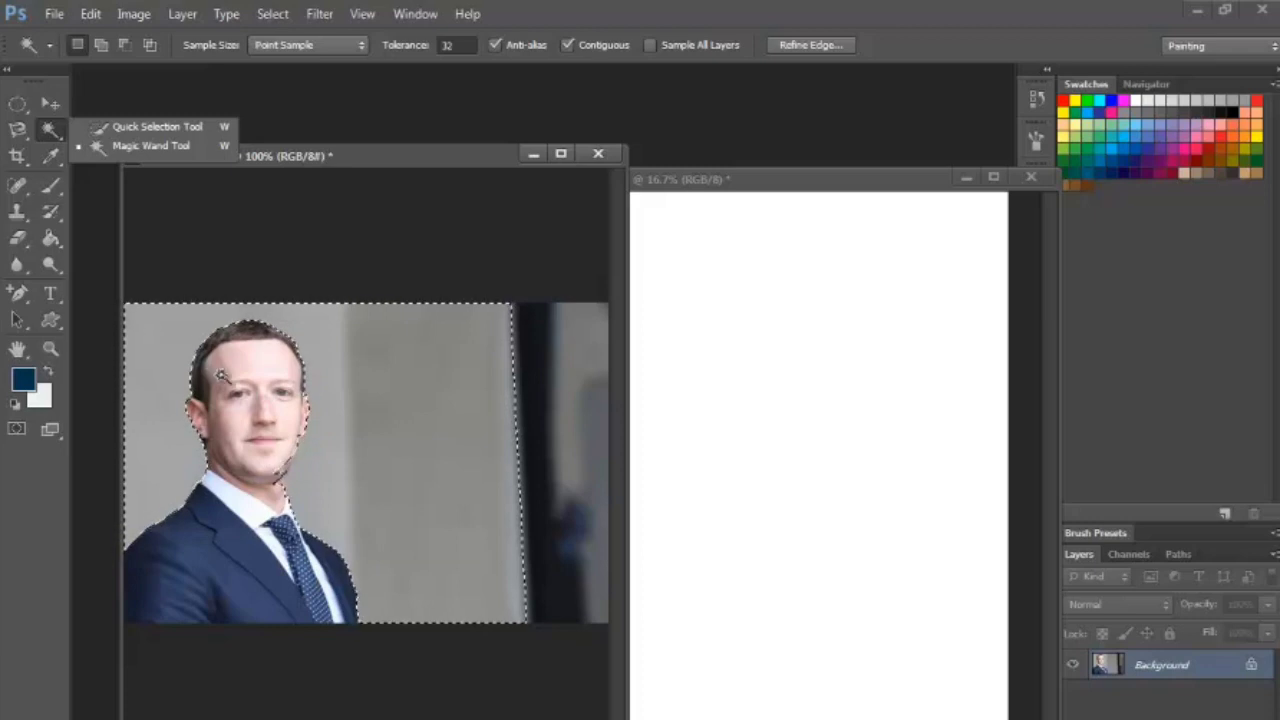
pyautogui.click(156, 128)
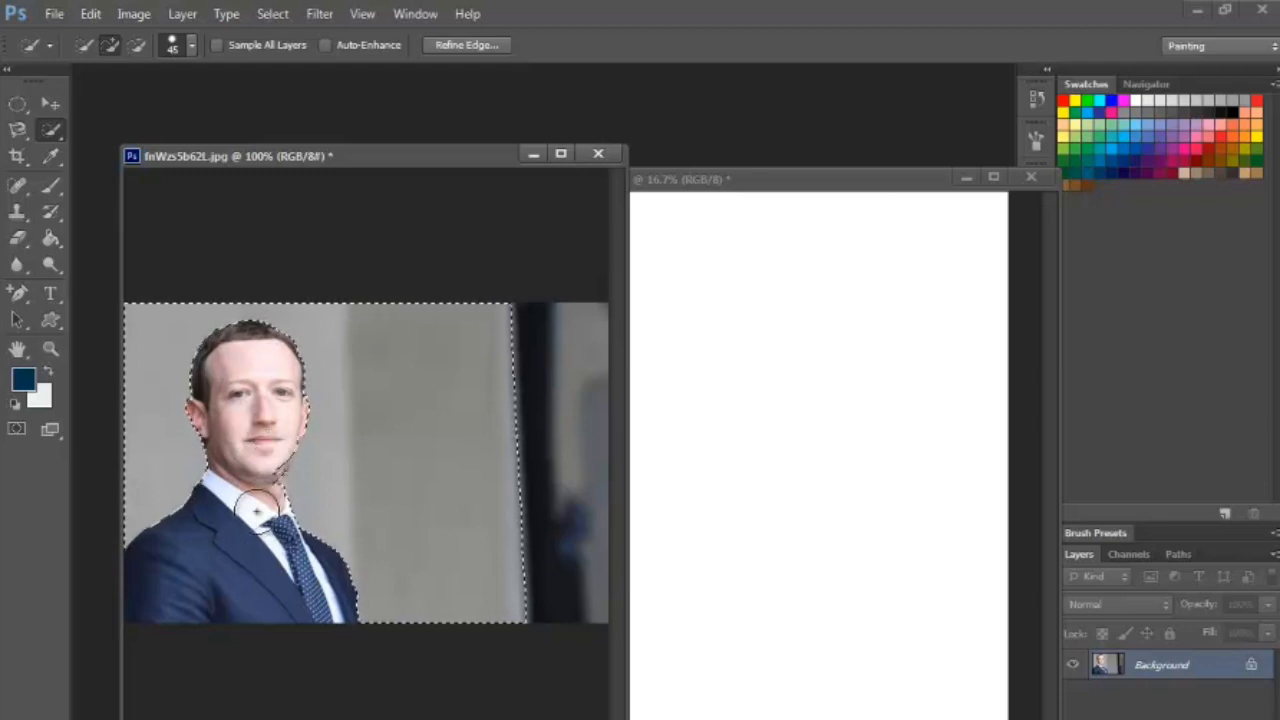
pyautogui.press('alt')
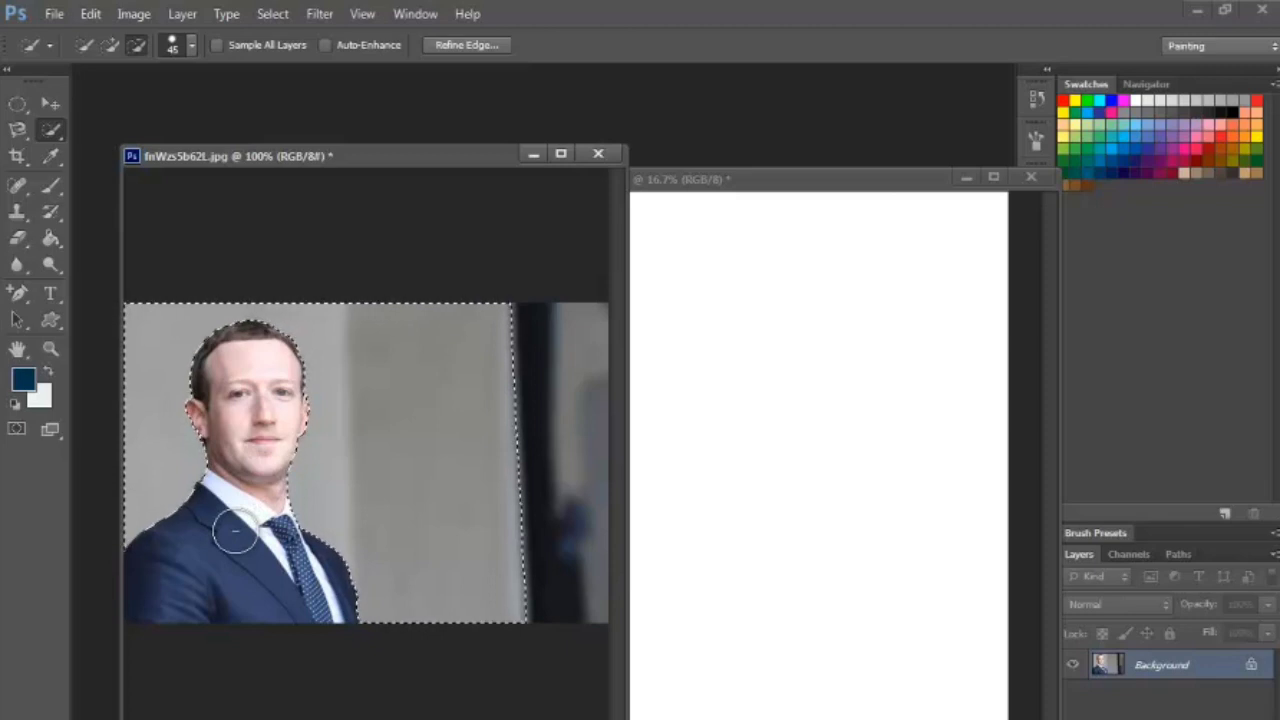
pyautogui.press('alt')
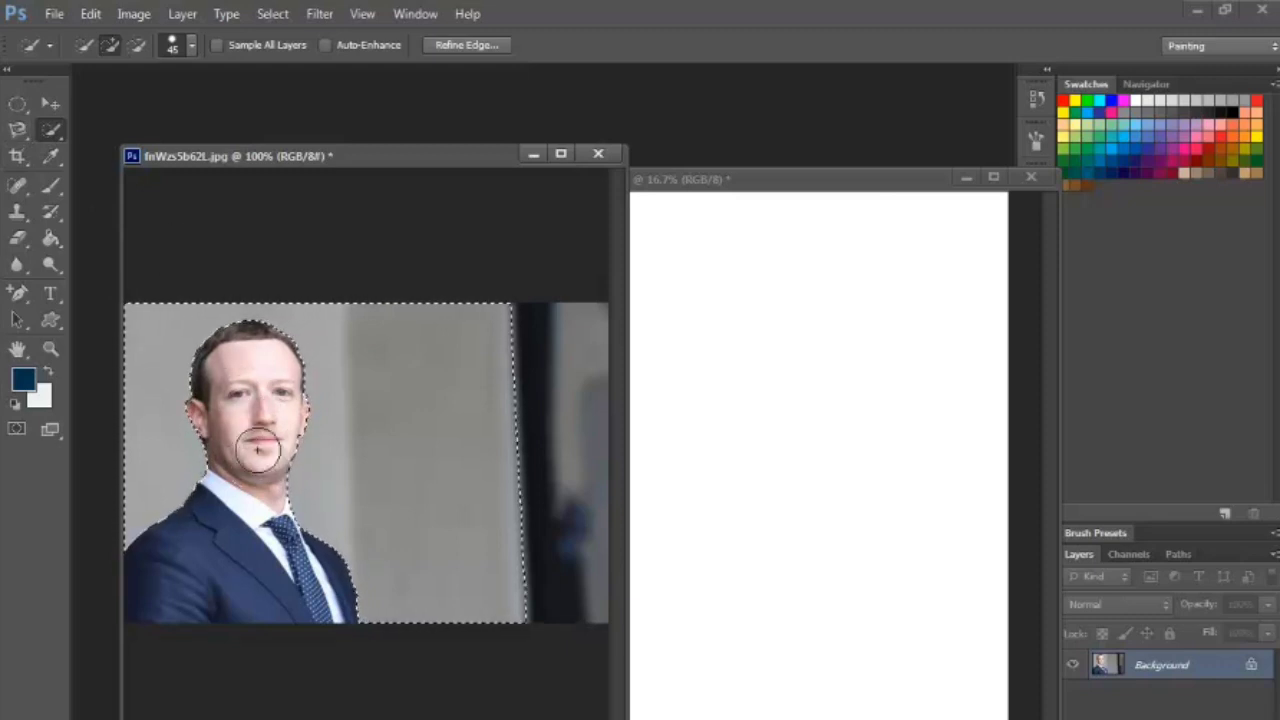
pyautogui.rightClick(370, 358)
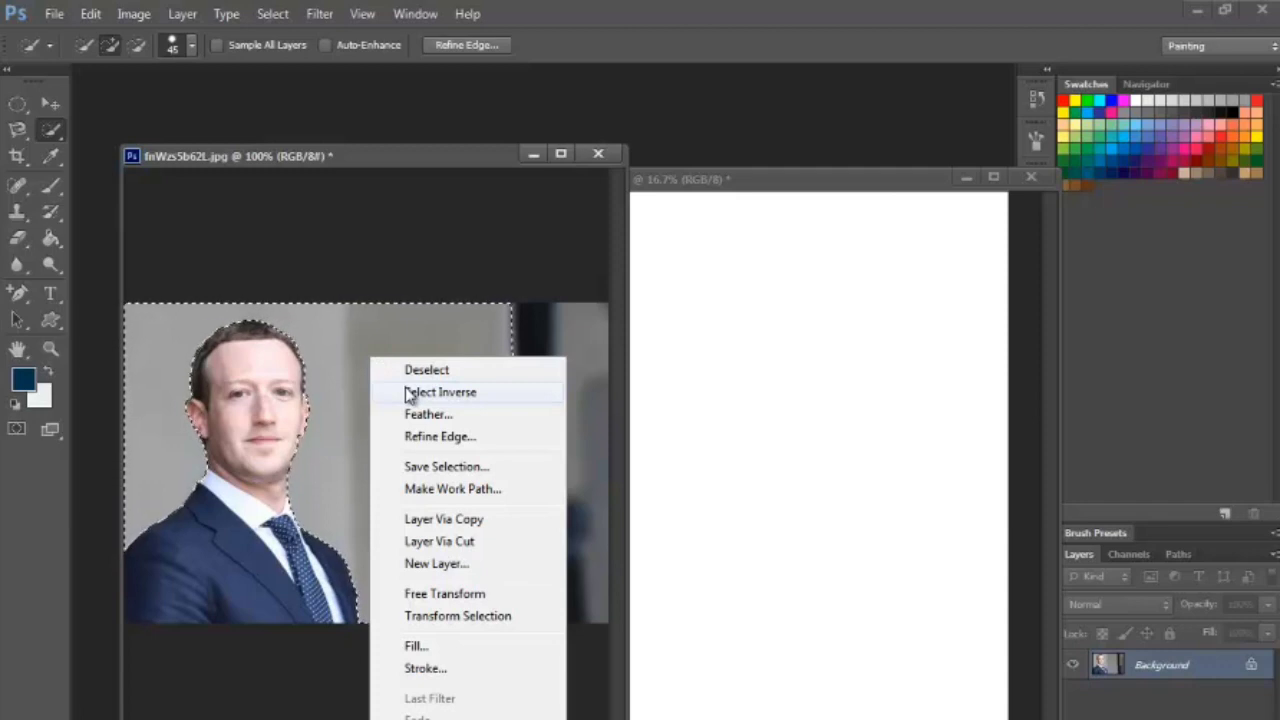
pyautogui.click(405, 391)
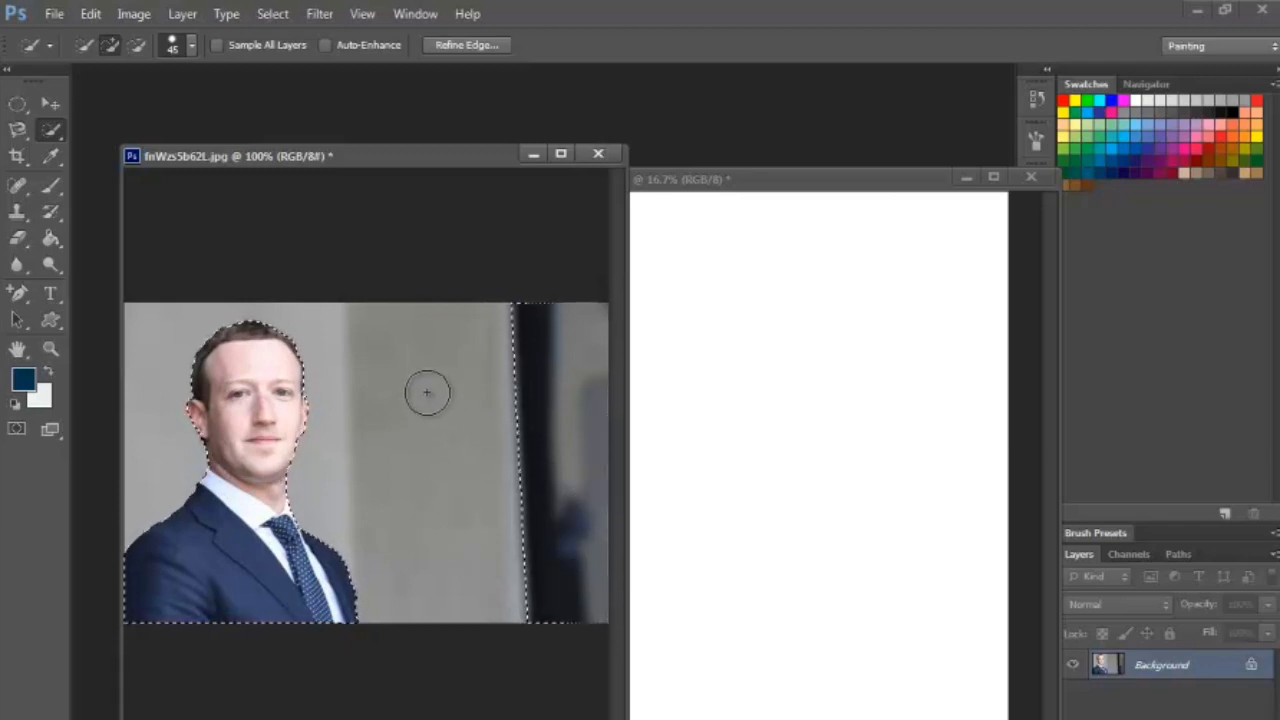
# - Switch to the blank document and set the Crop tool's size to 8 in wide by 10 in high
pyautogui.hotkey('ctrl', 'Tab')
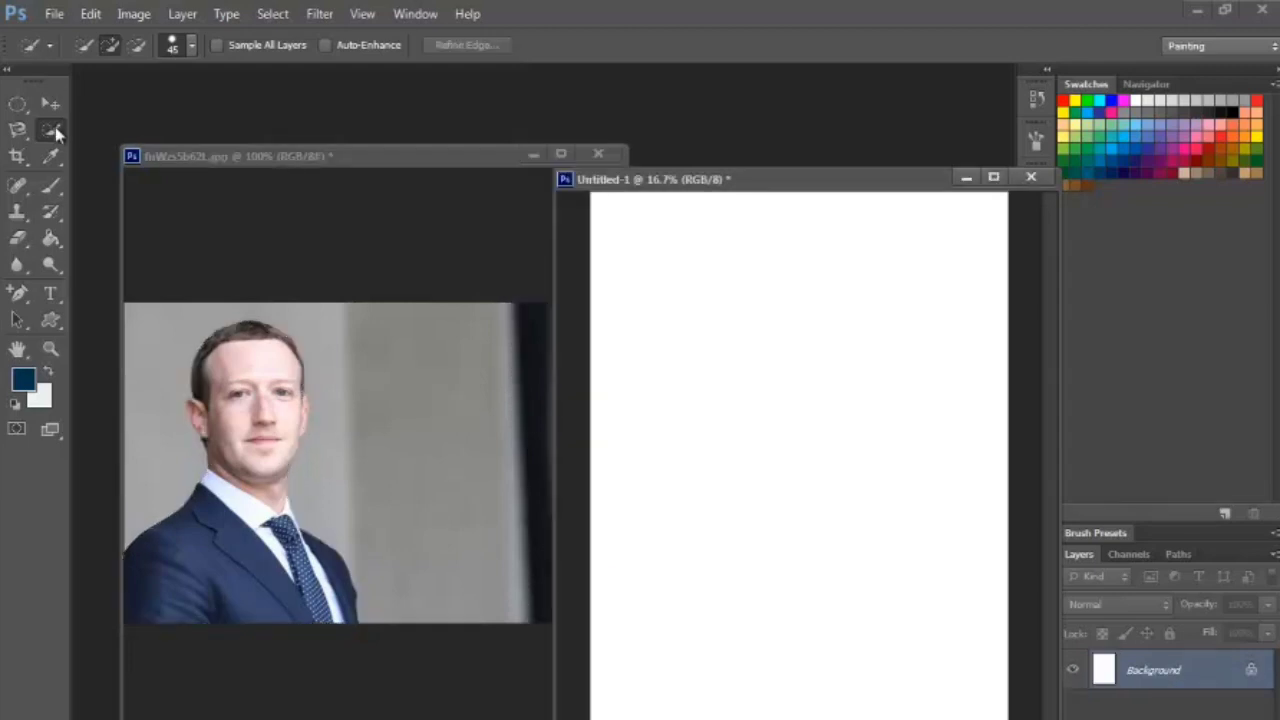
pyautogui.click(16, 158)
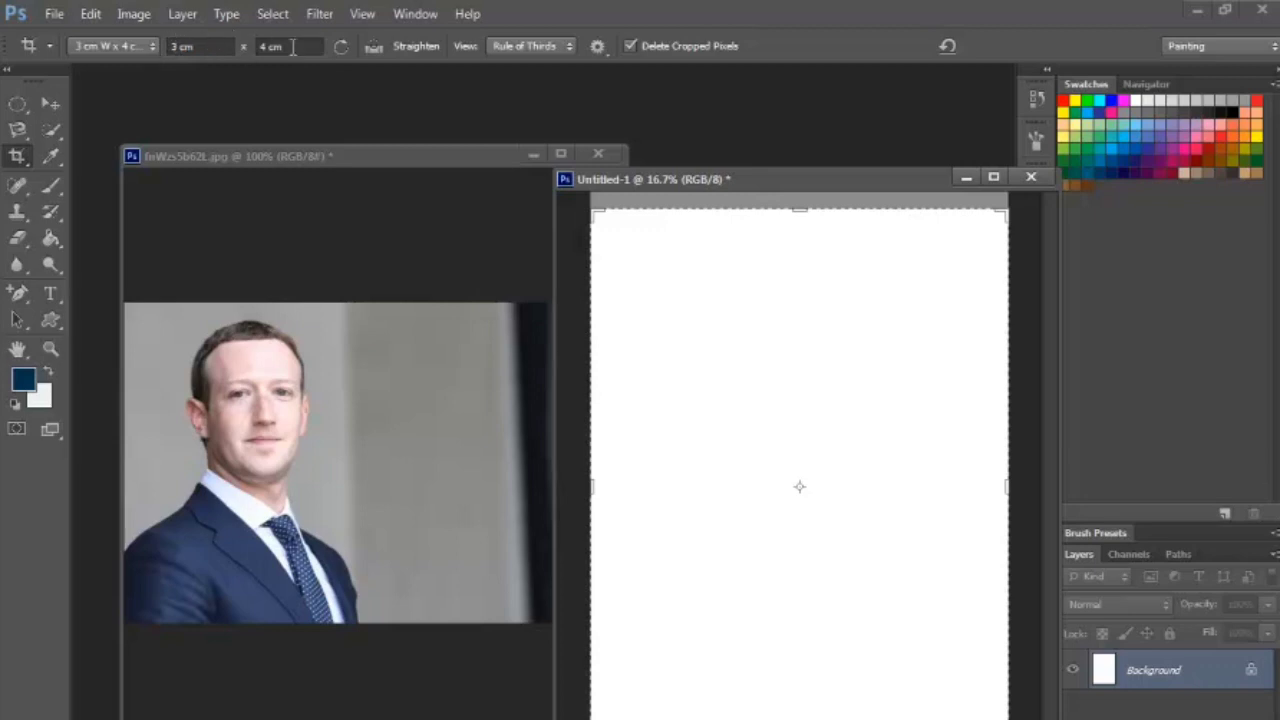
pyautogui.click(153, 47)
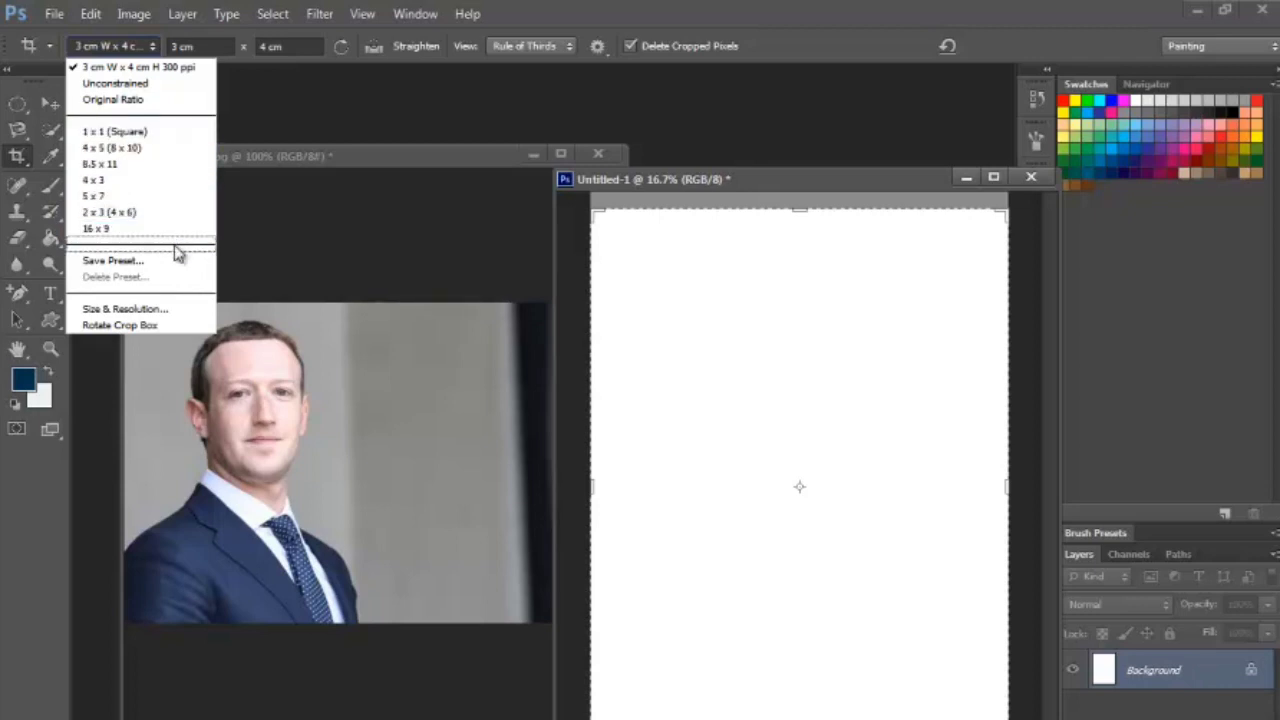
pyautogui.click(206, 46)
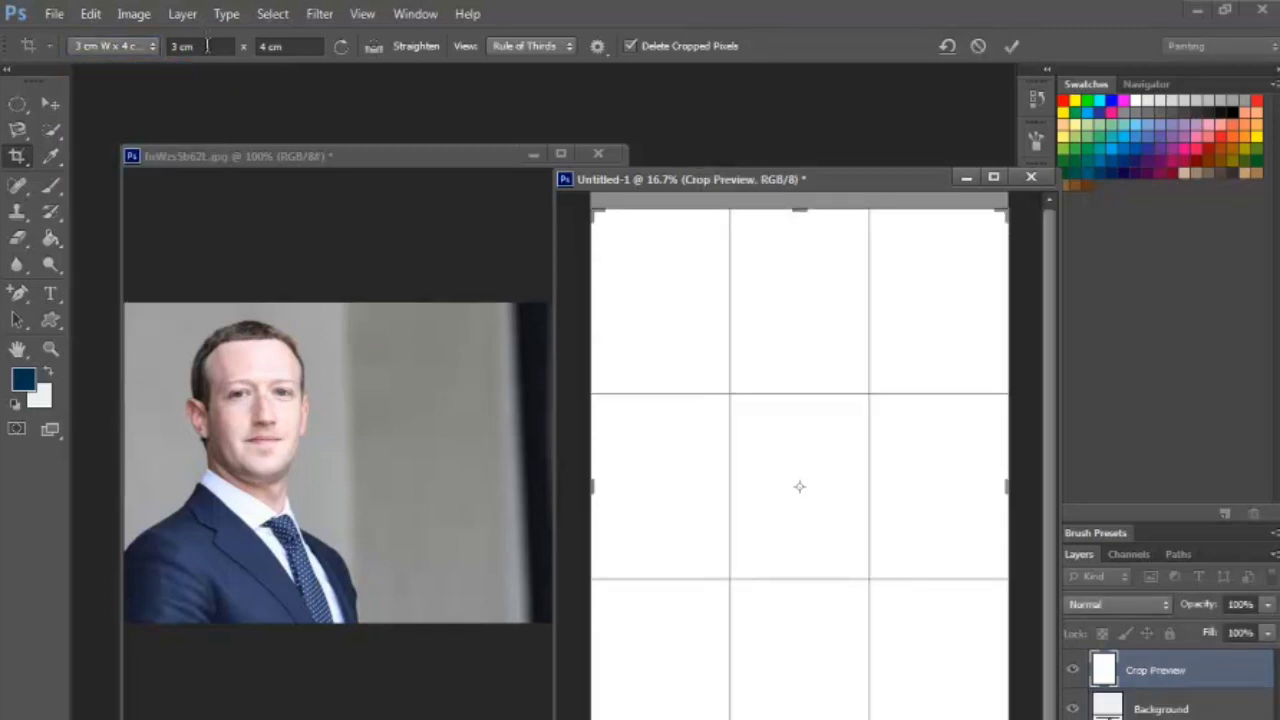
pyautogui.click(206, 46)
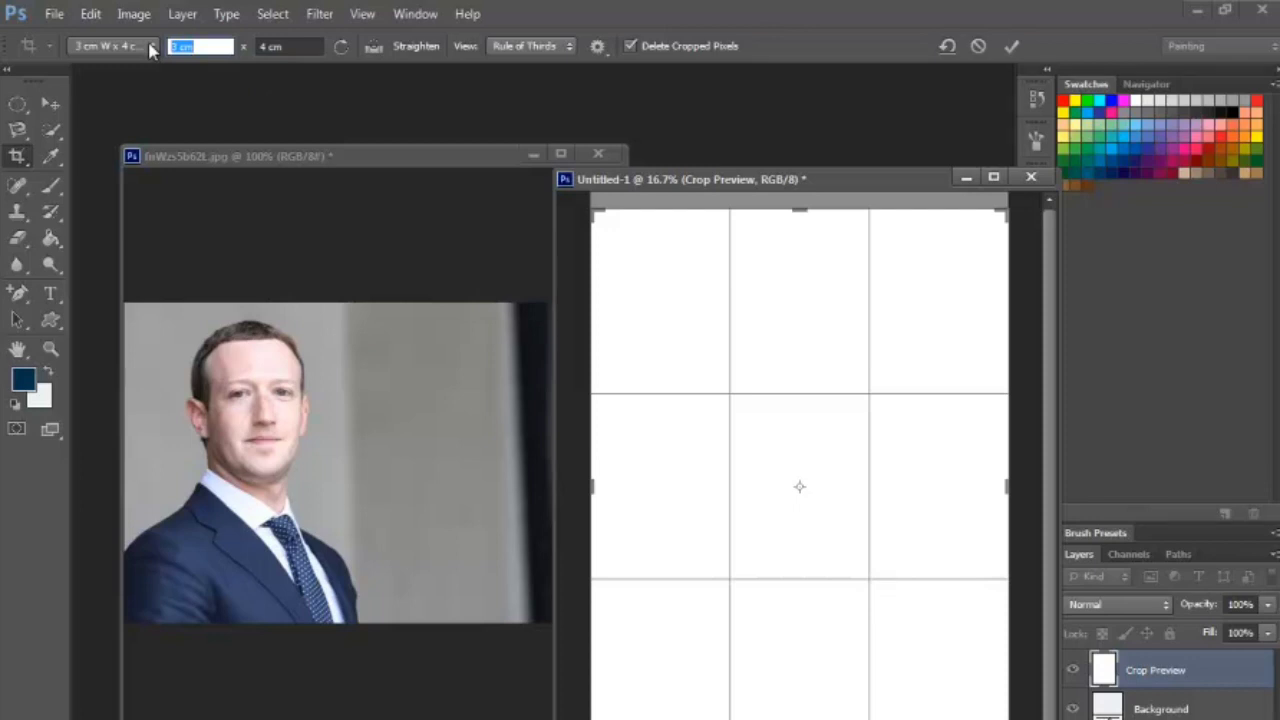
pyautogui.write('8')
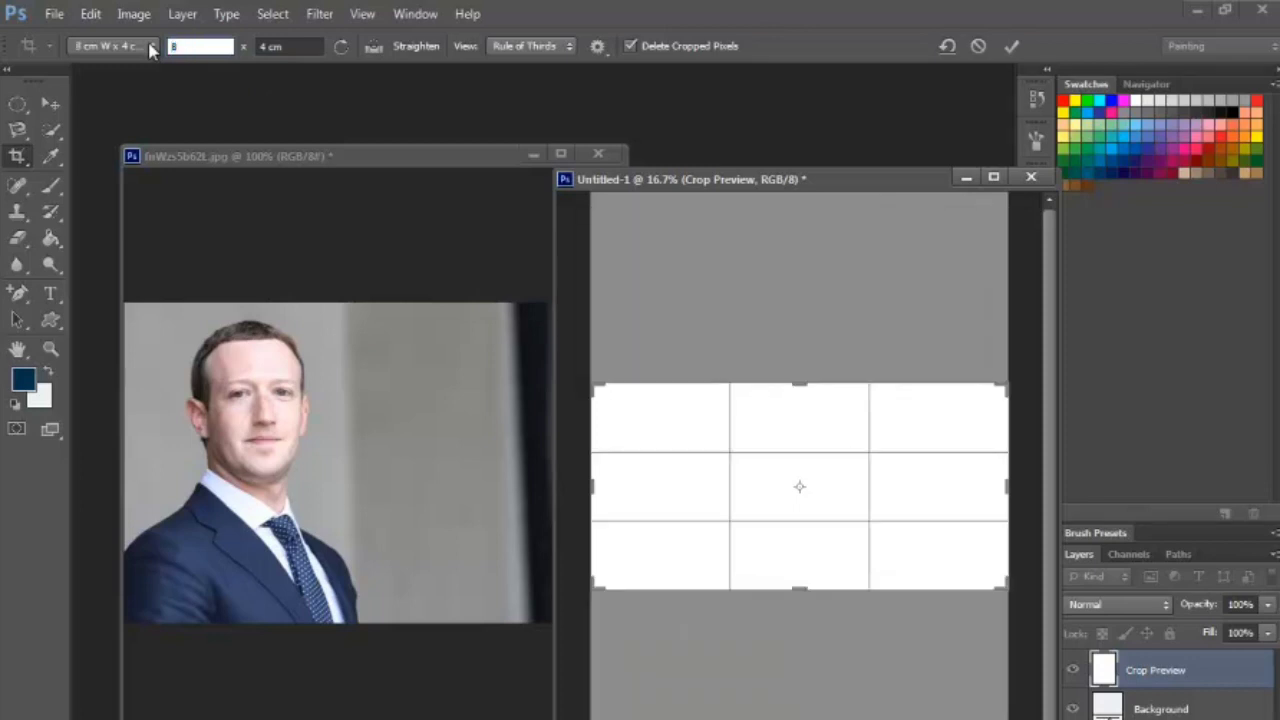
pyautogui.write(' in')
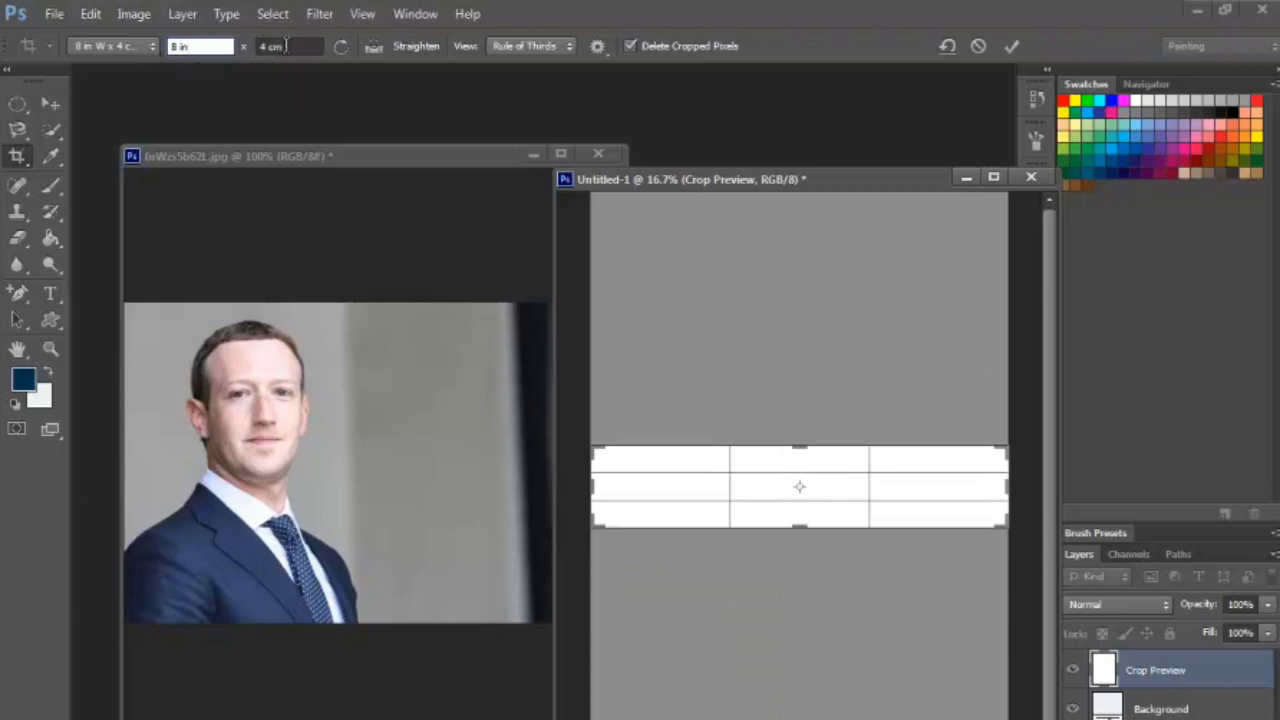
pyautogui.press('Tab')
pyautogui.write('1')
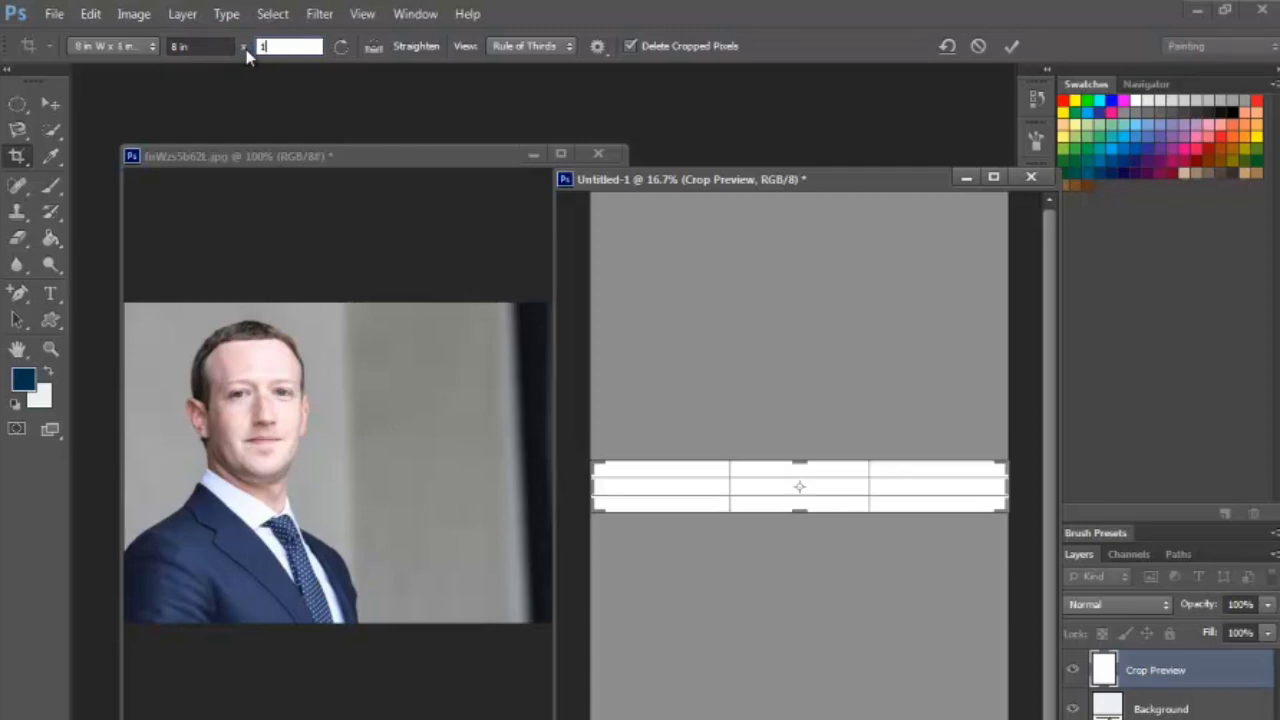
pyautogui.write('0 in')
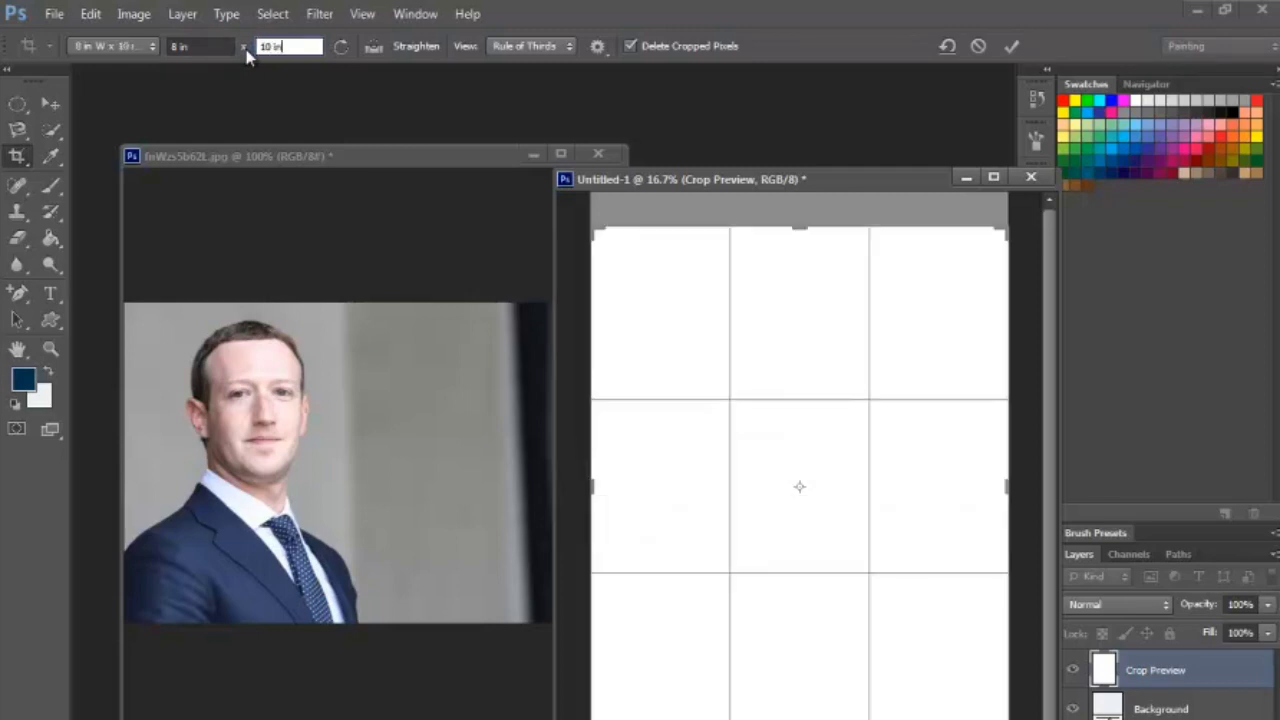
# - Crop the portrait photo to the 8 x 10 in frame around the man's head and upper body
pyautogui.click(307, 160)
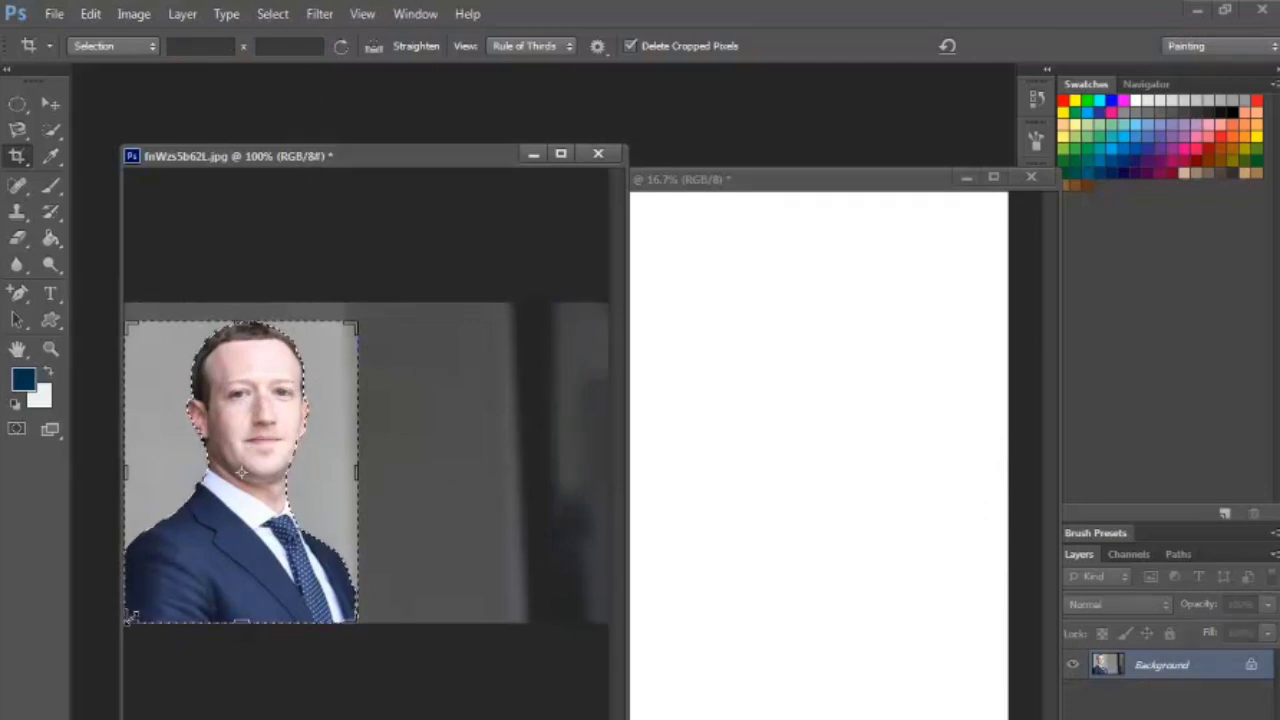
pyautogui.moveTo(130, 615); pyautogui.dragTo(405, 226)
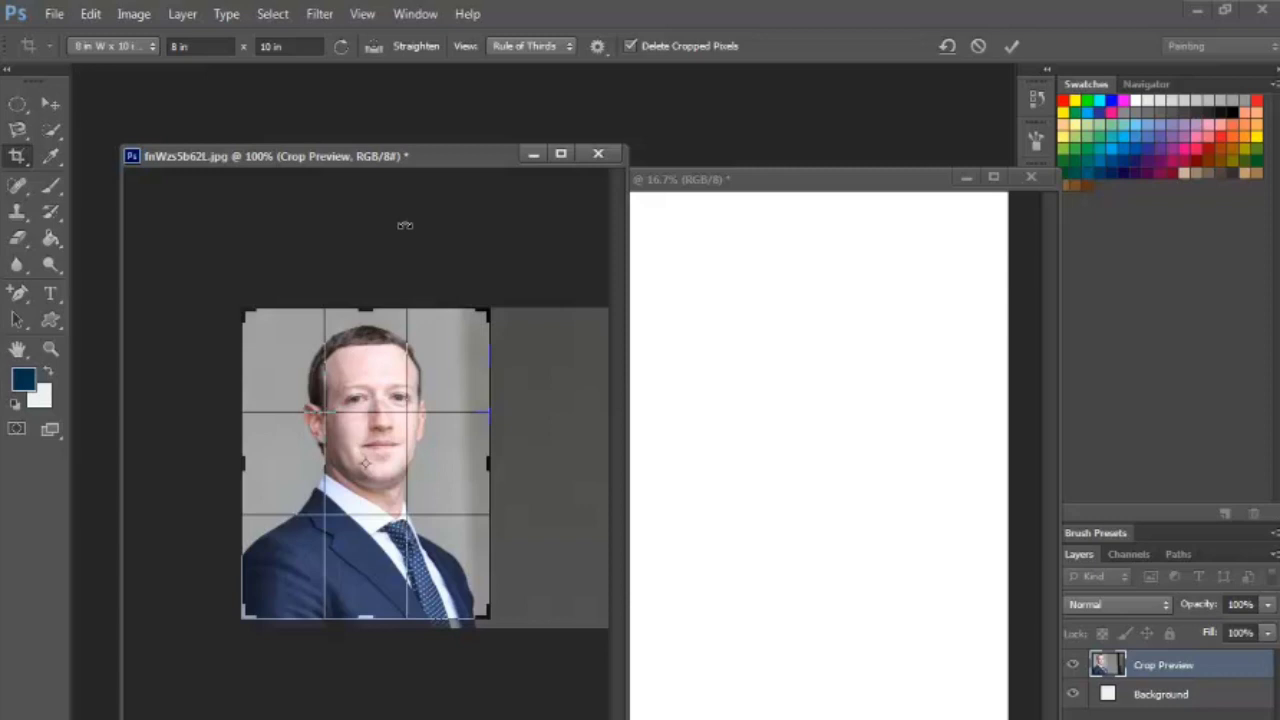
pyautogui.press('Return')
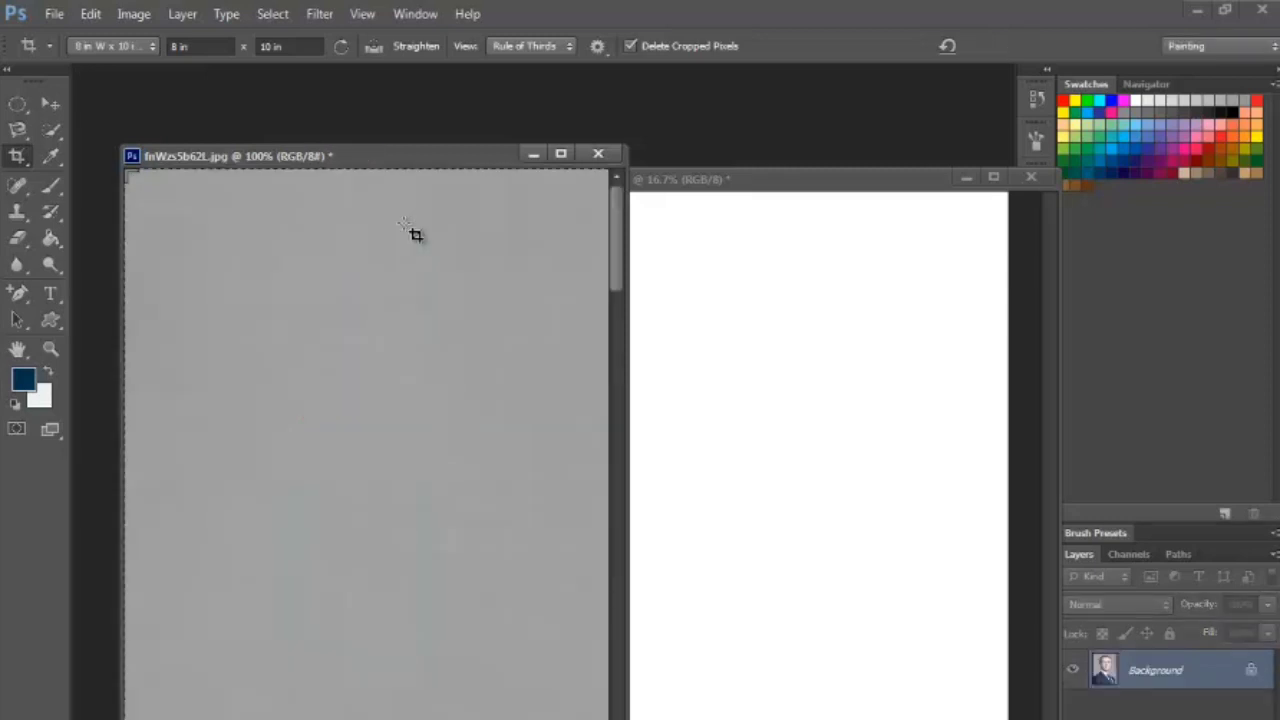
# - Copy the cropped portrait into the Untitled-1 document with the Move tool, placing it over the white page
pyautogui.hotkey('ctrl', '-')
pyautogui.hotkey('ctrl', '-')
pyautogui.hotkey('ctrl', '-')
pyautogui.hotkey('ctrl', '-')
pyautogui.hotkey('ctrl', '-')
pyautogui.hotkey('ctrl', '-')
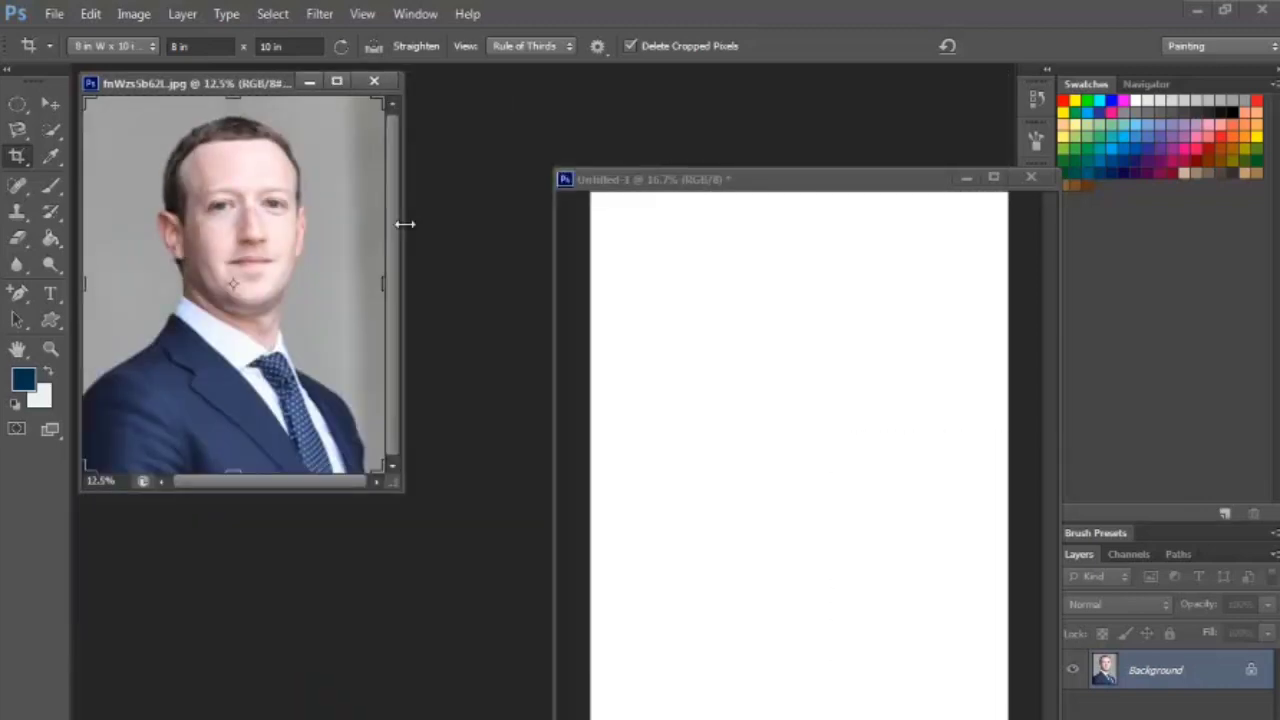
pyautogui.moveTo(394, 490); pyautogui.dragTo(562, 674)
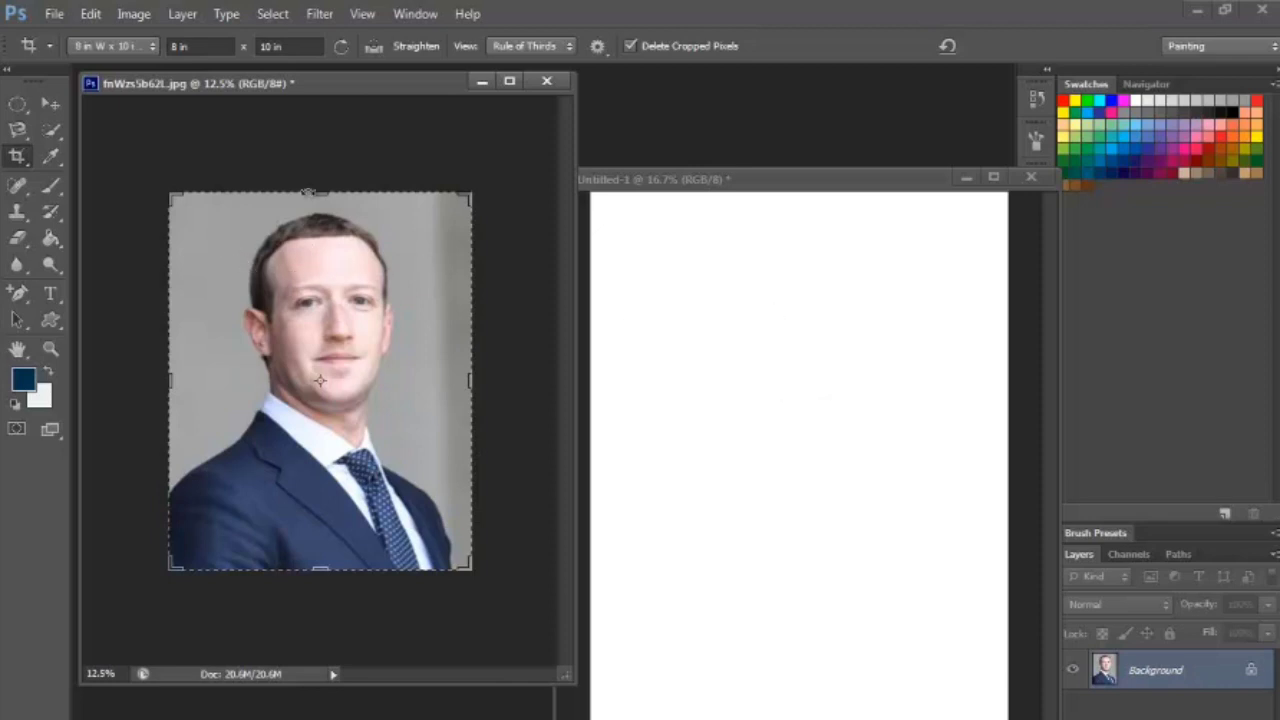
pyautogui.click(51, 103)
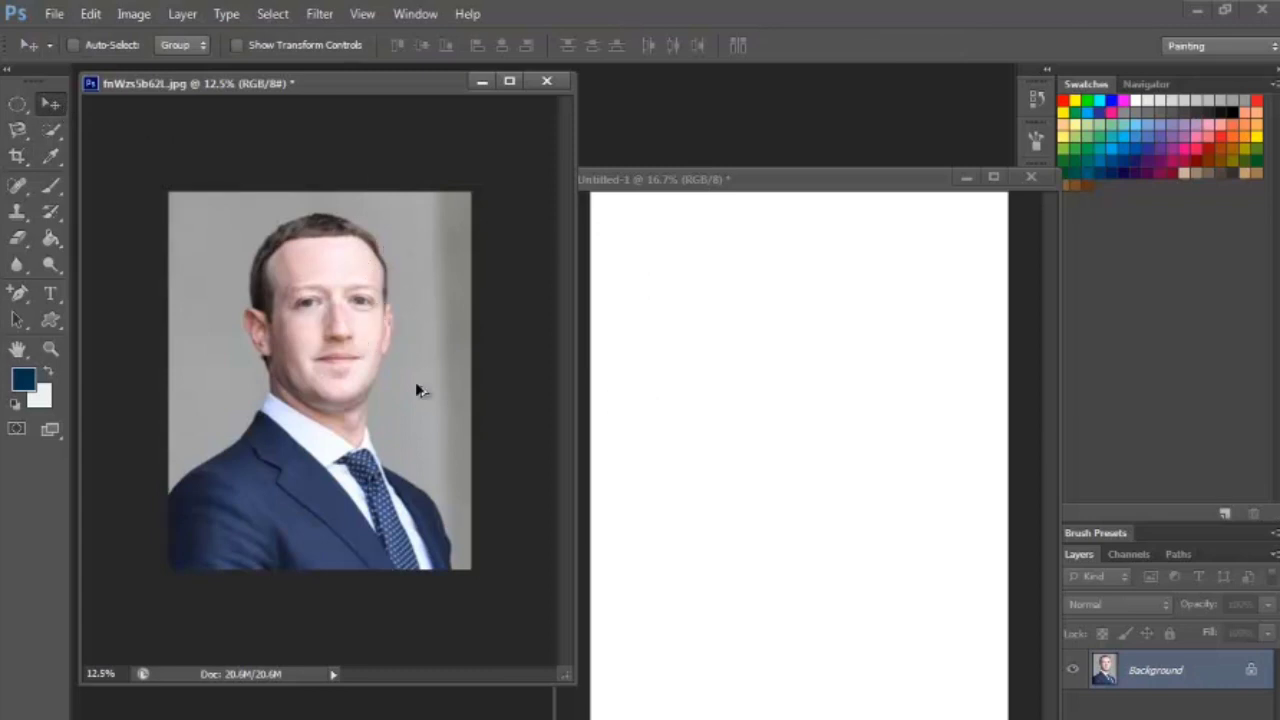
pyautogui.moveTo(294, 354); pyautogui.dragTo(826, 363)
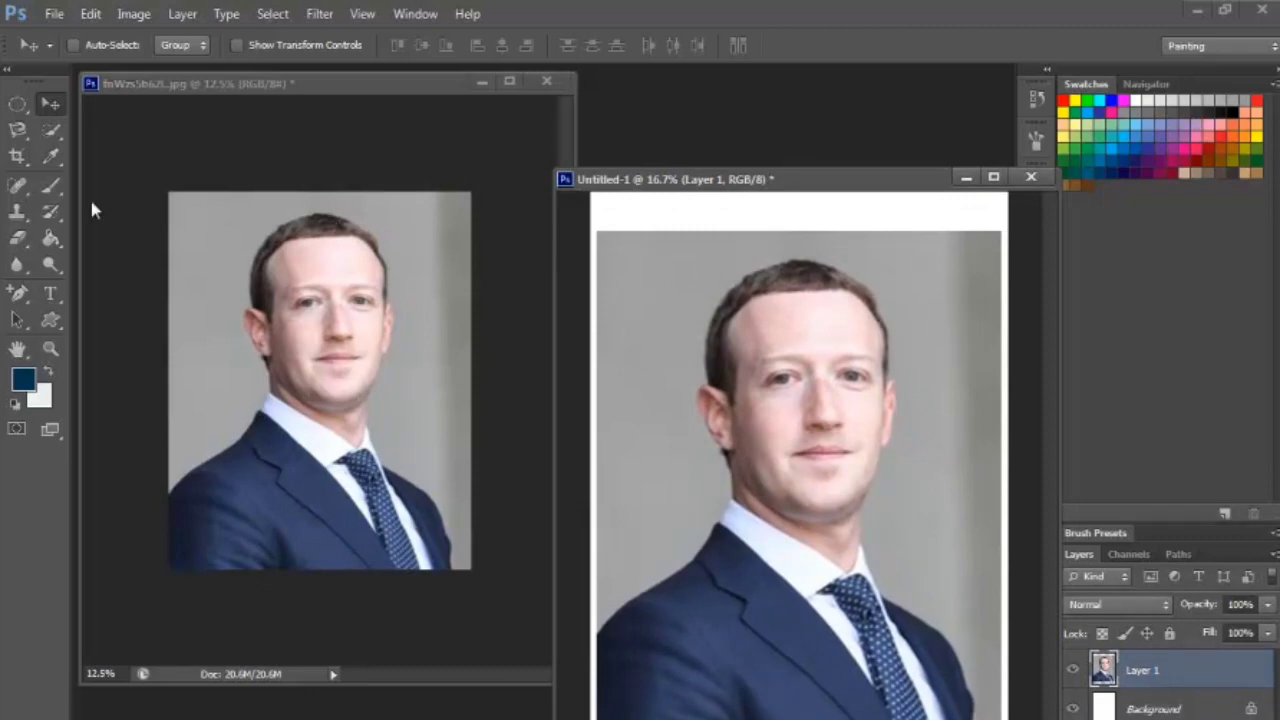
# - Shift the Untitled-1 window closer to the portrait photo, and sample the photo's grey backdrop and the navy suit jacket as foreground colour with the Eyedropper tool
pyautogui.click(17, 156)
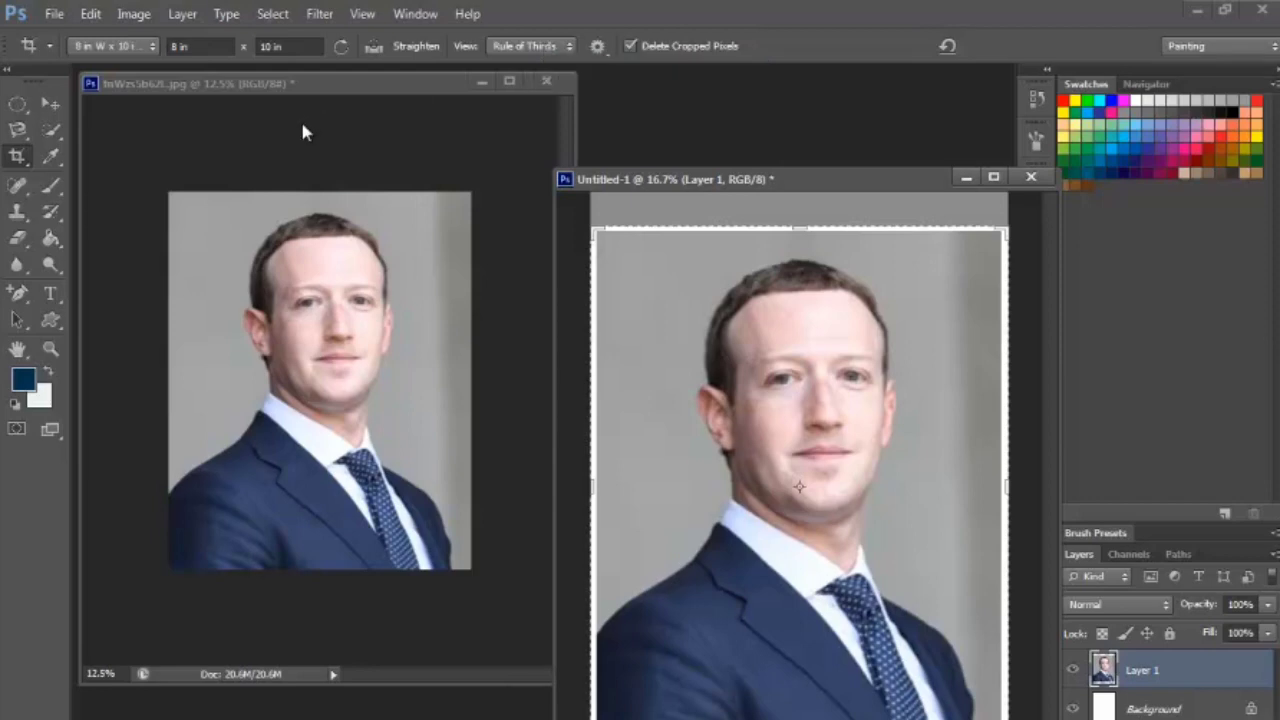
pyautogui.click(50, 155)
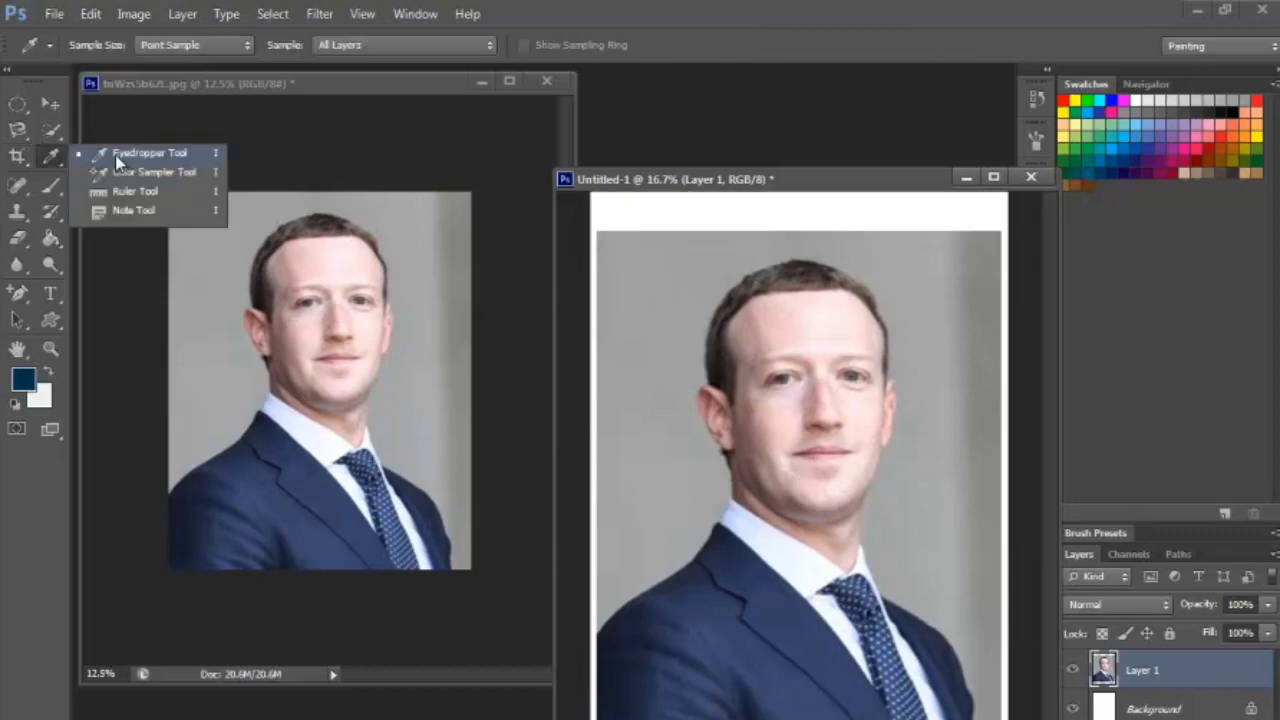
pyautogui.click(115, 157)
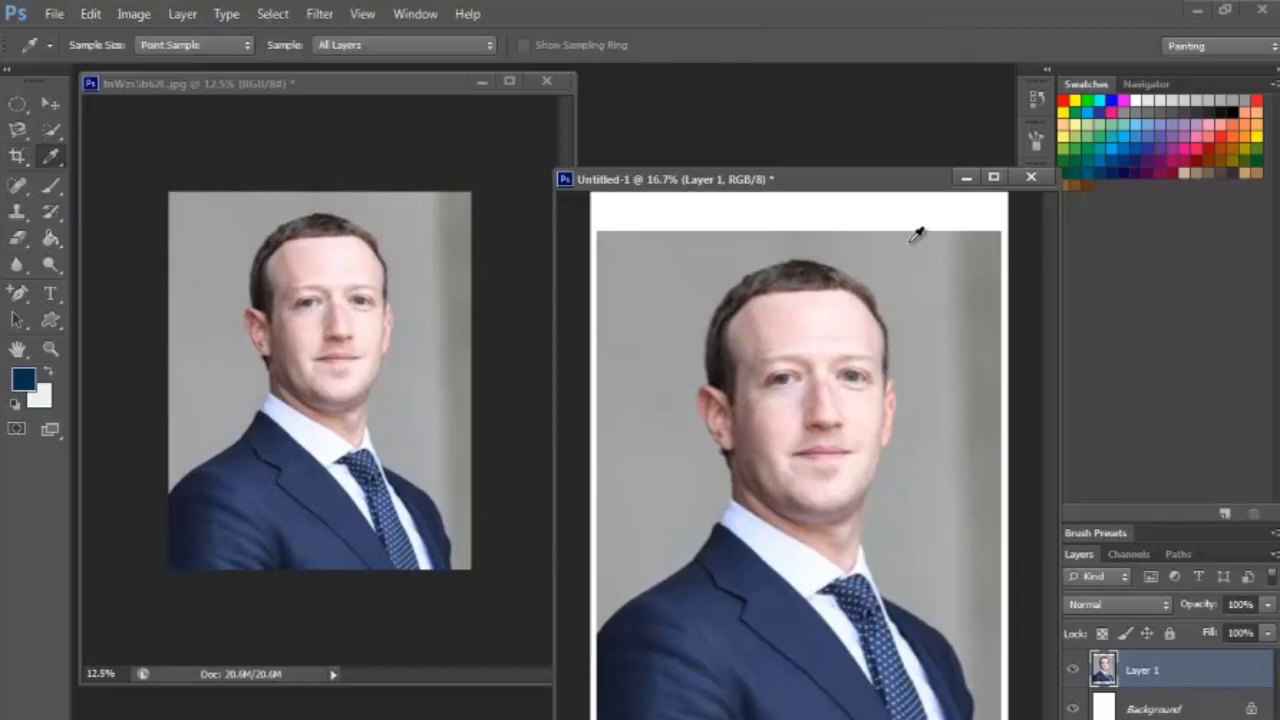
pyautogui.moveTo(808, 196); pyautogui.dragTo(700, 176)
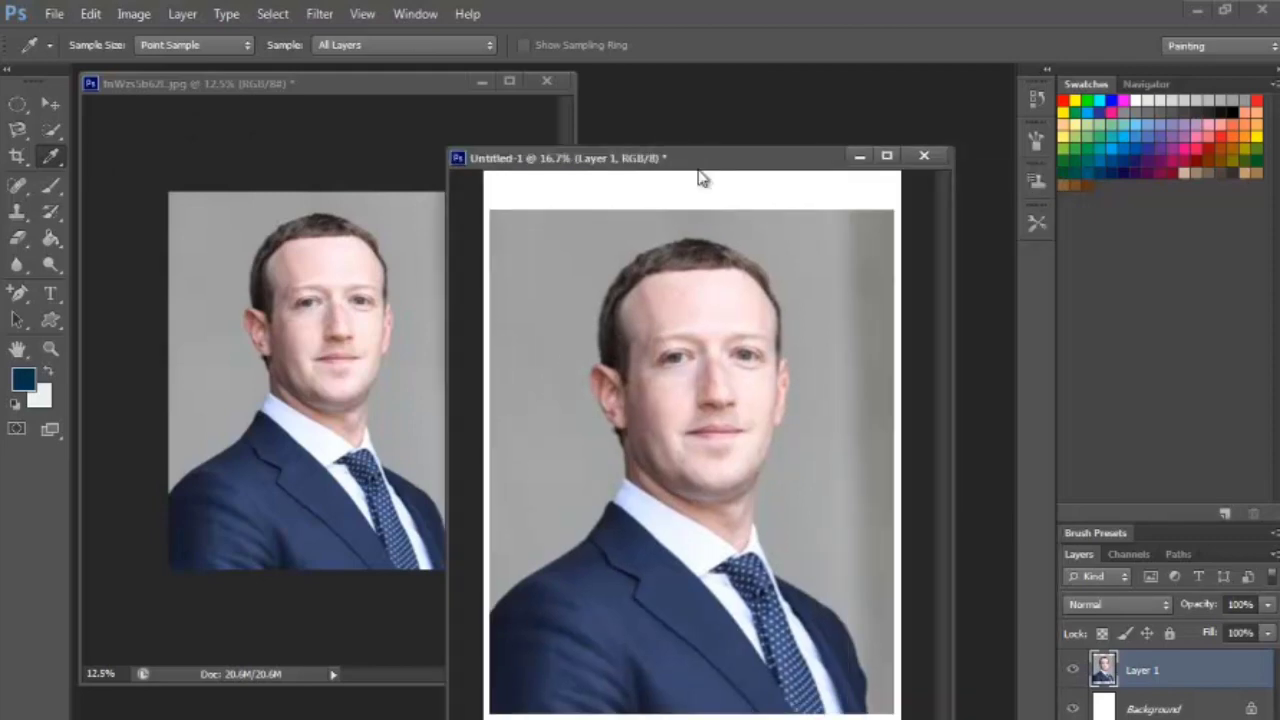
pyautogui.click(270, 84)
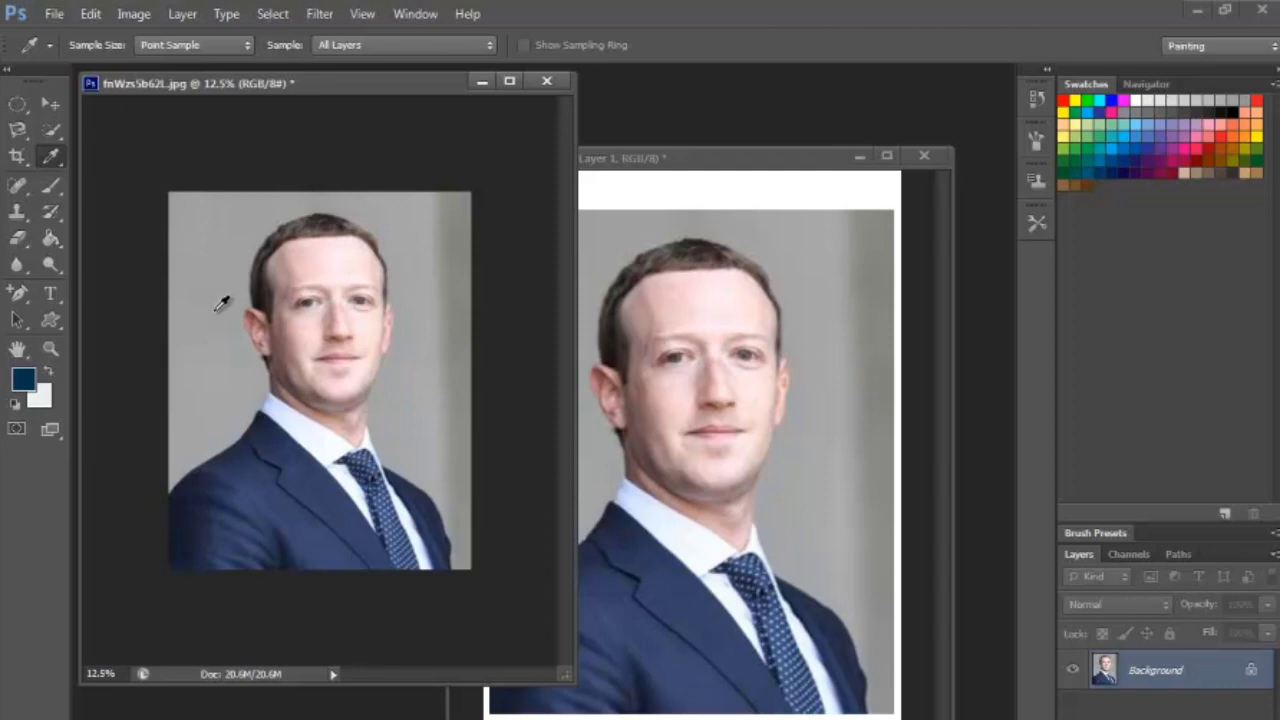
pyautogui.click(208, 240)
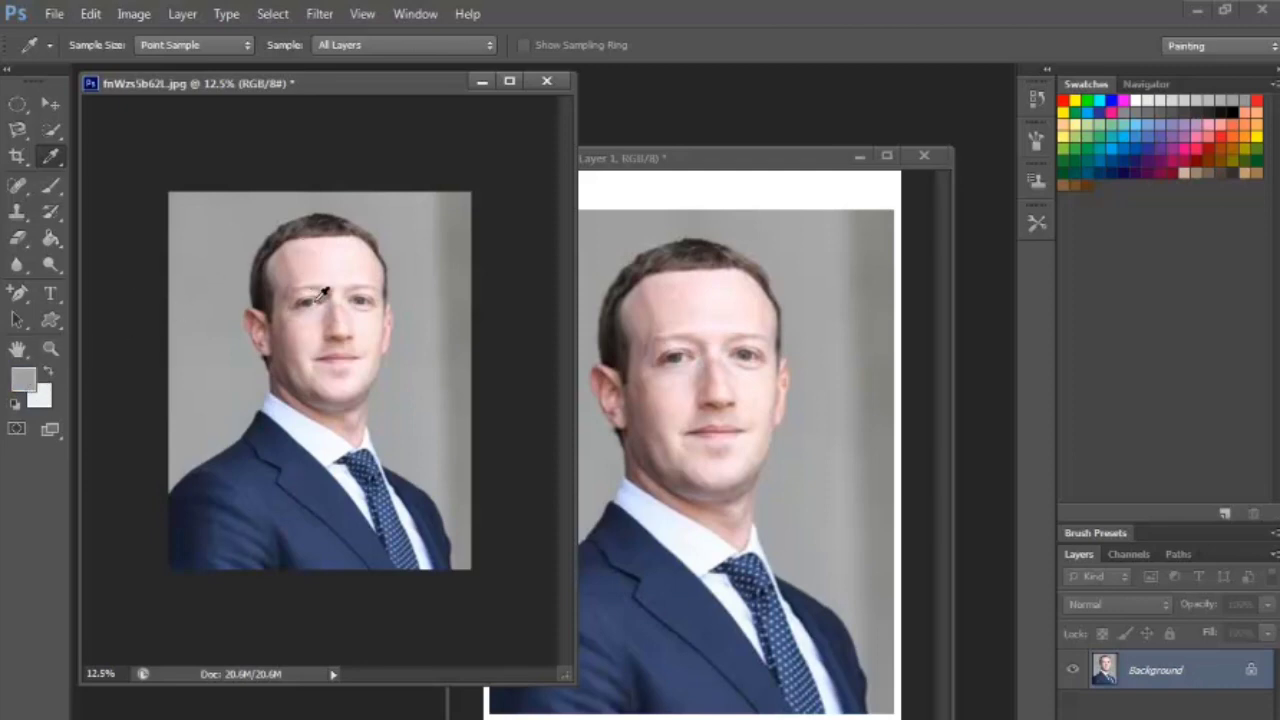
pyautogui.click(322, 493)
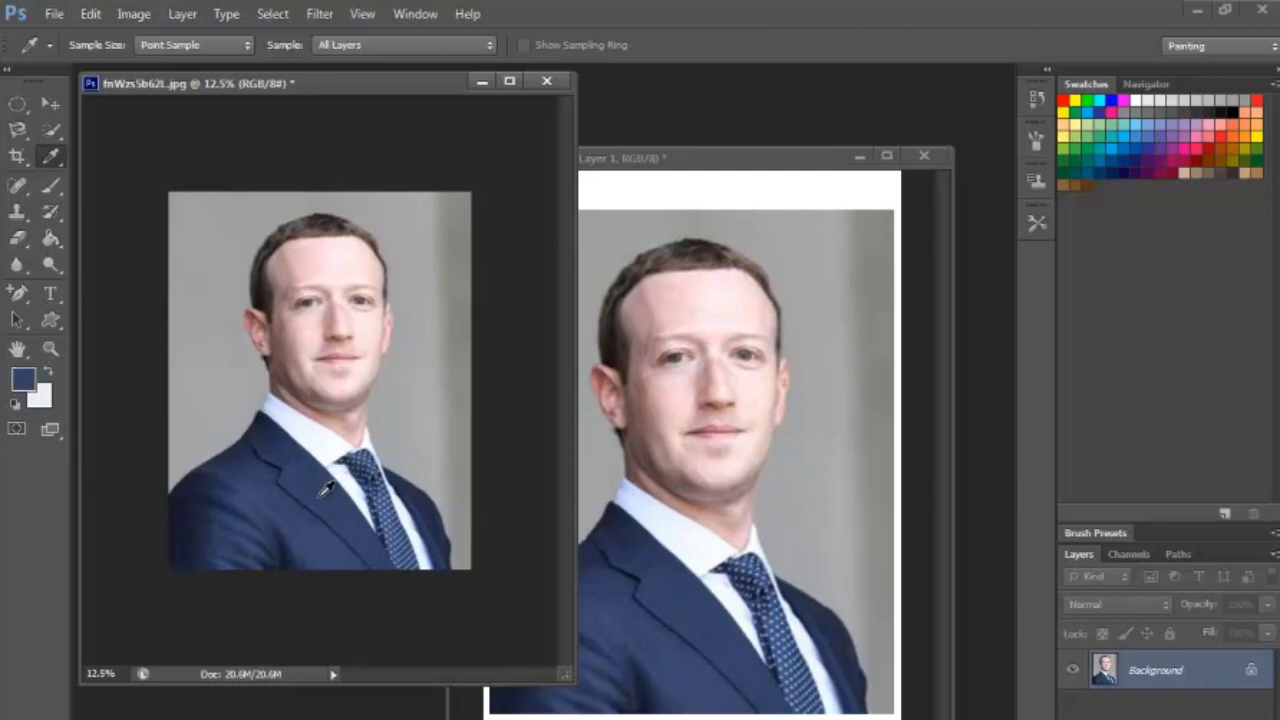